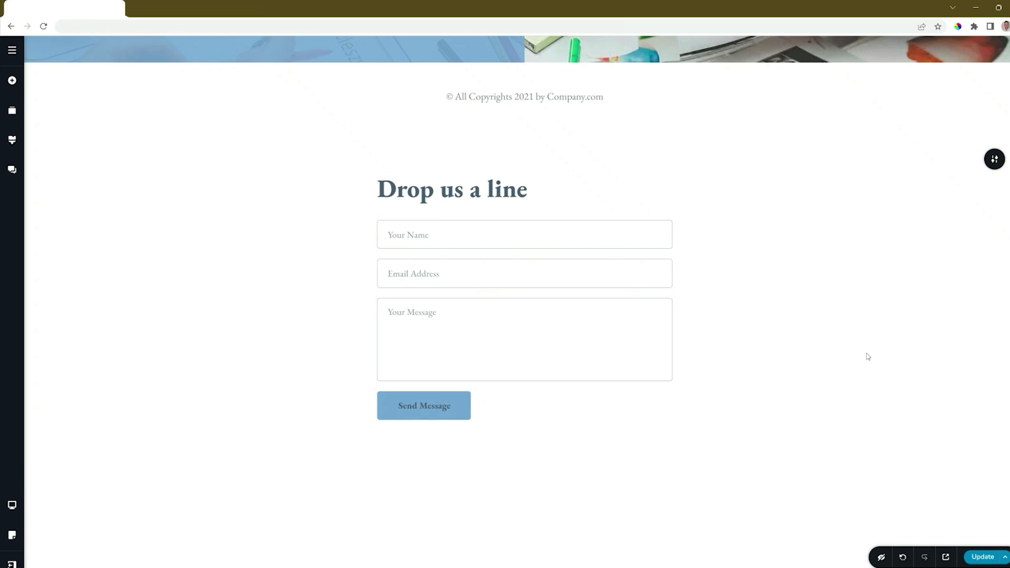
Place a new Form element below the existing form, then delete the old contact form
scroll(869, 357, down, 1)
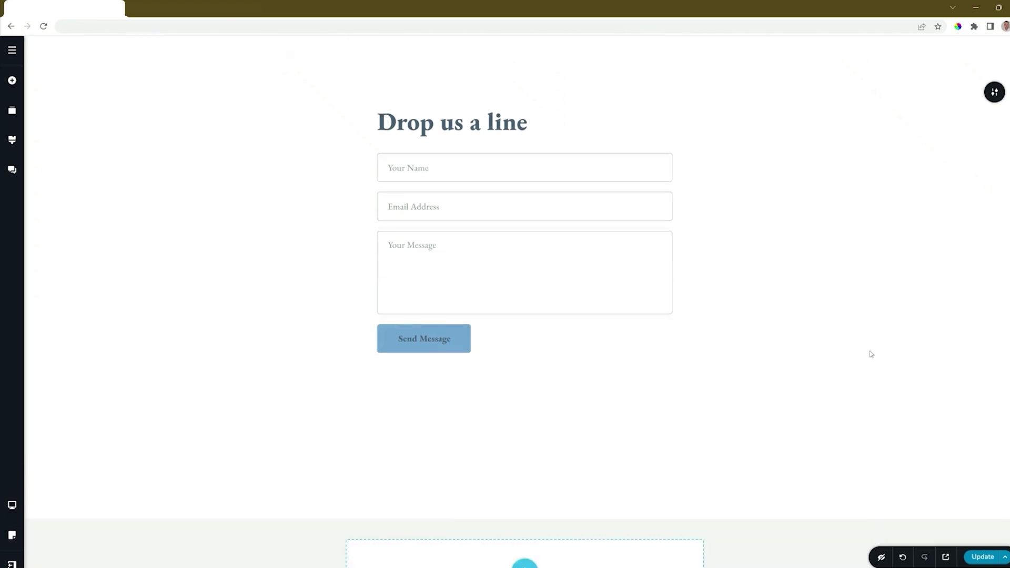
click(12, 80)
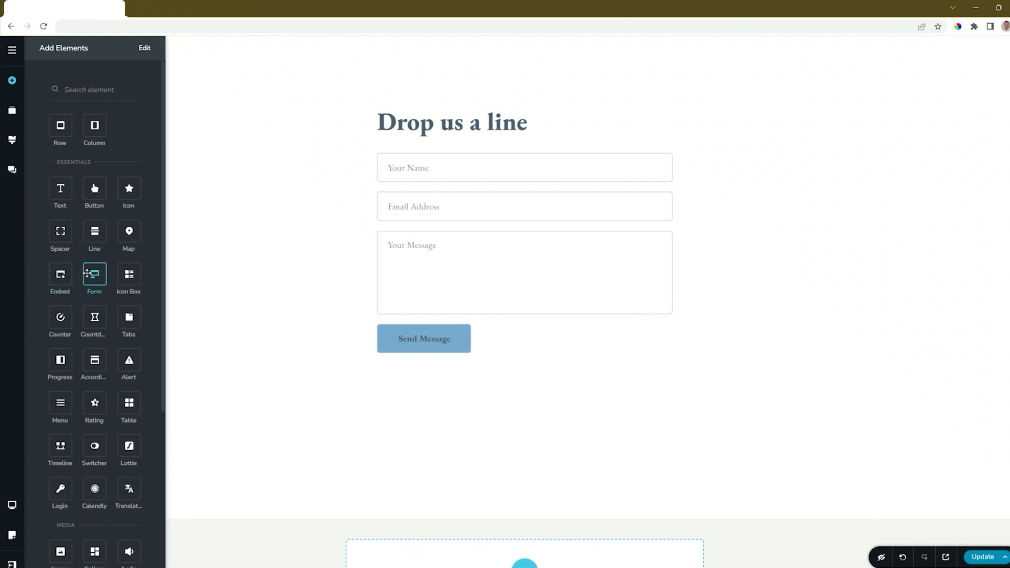
drag(95, 274, 417, 361)
scroll(525, 392, down, 2)
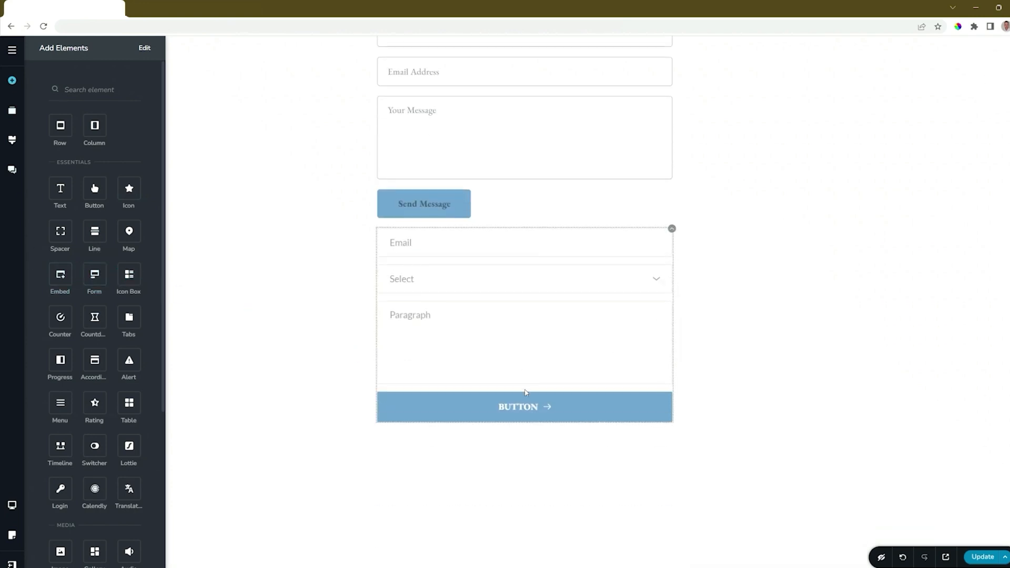
scroll(525, 393, up, 2)
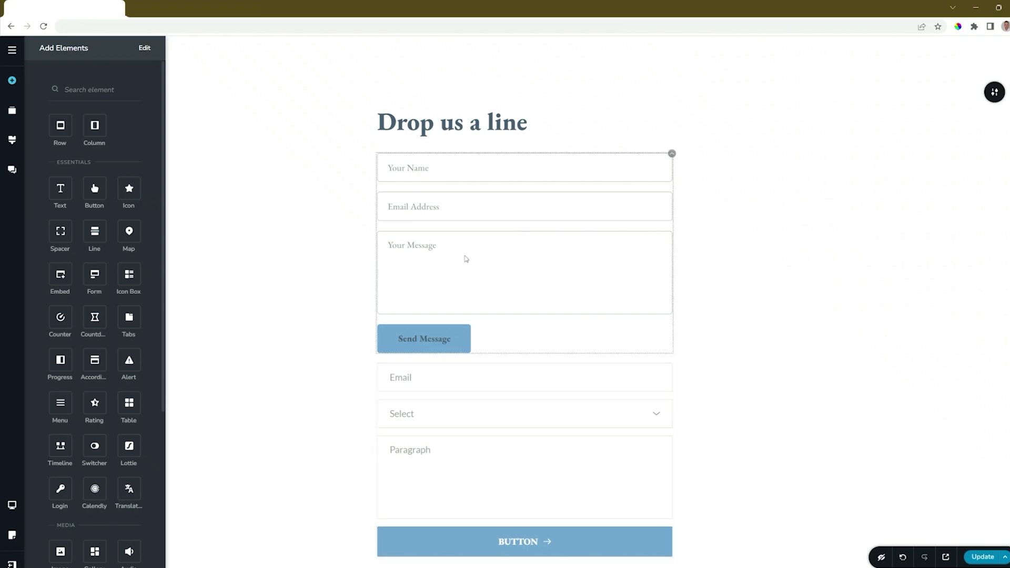
click(672, 154)
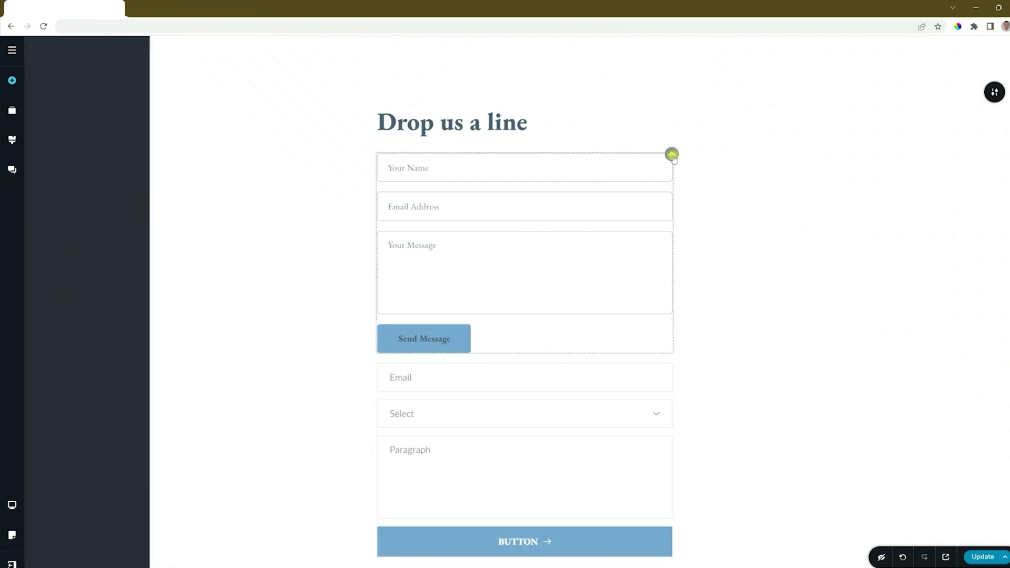
click(695, 178)
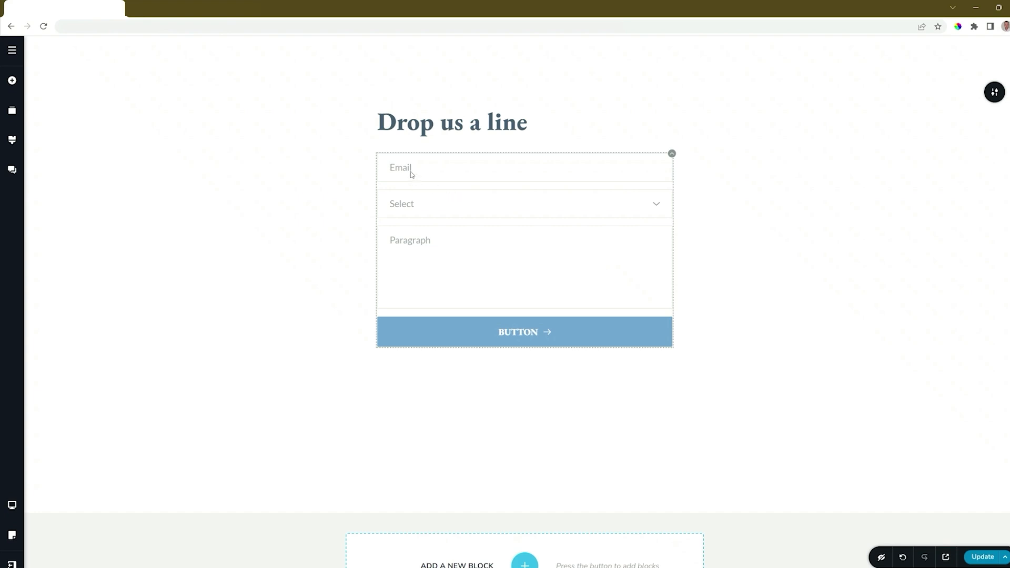
click(655, 204)
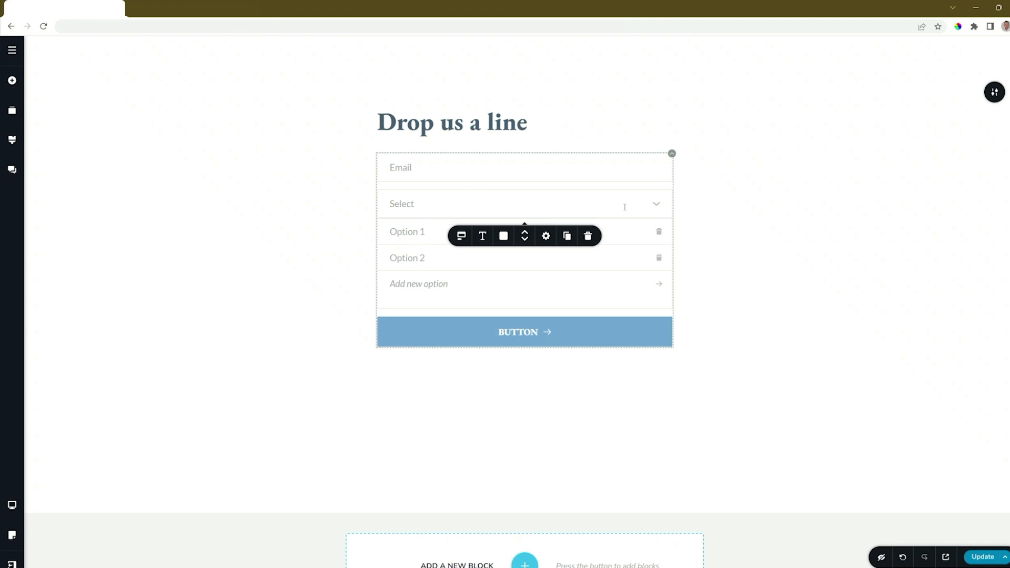
click(657, 205)
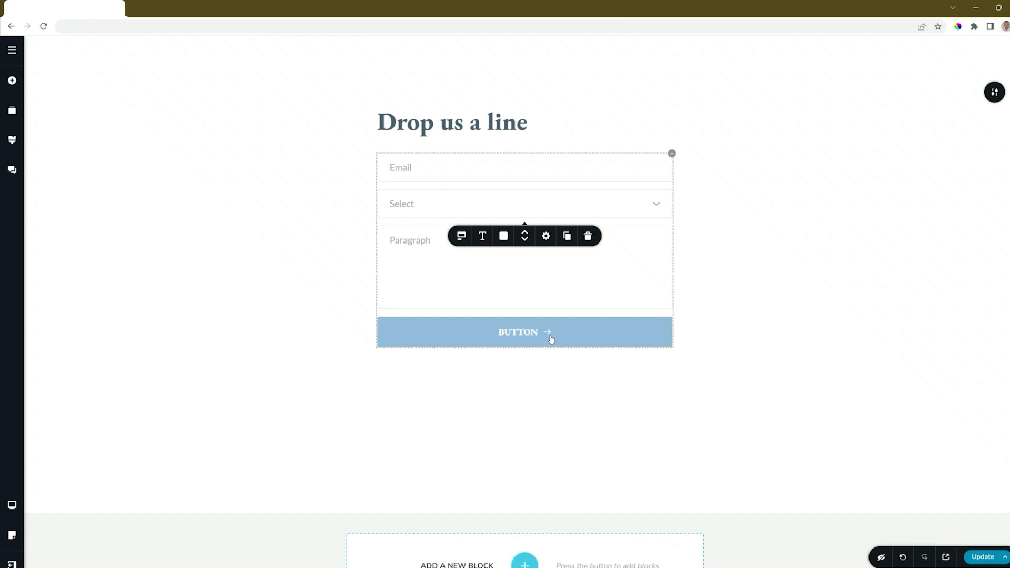
click(427, 170)
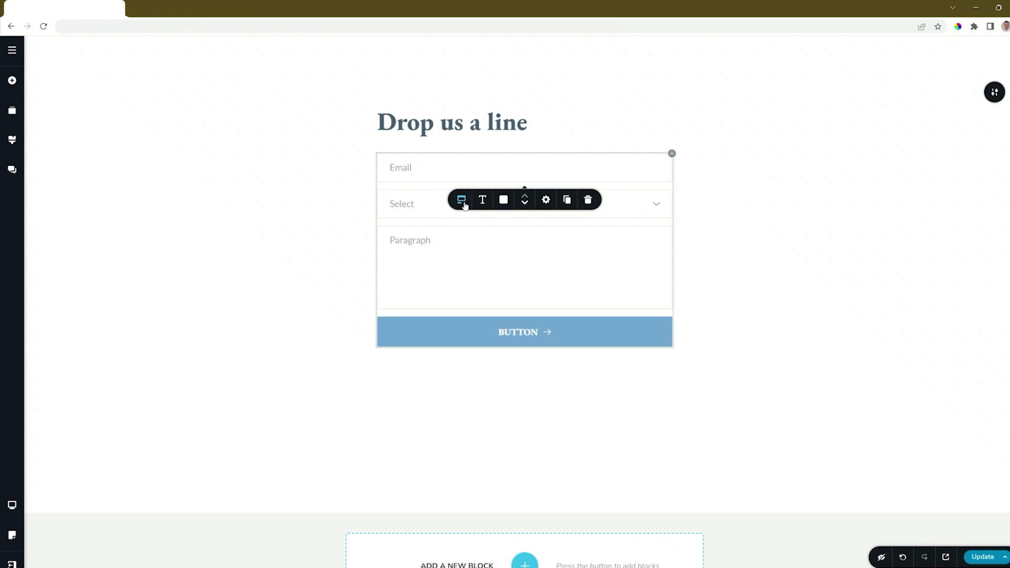
Keep the field type as Email and increase the field spacing to 16 px
click(462, 202)
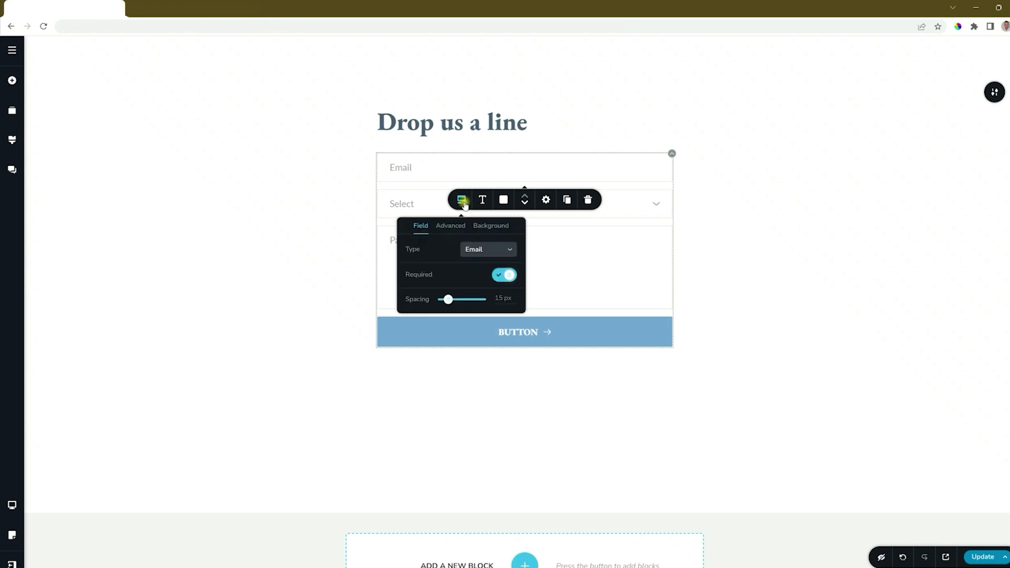
click(482, 252)
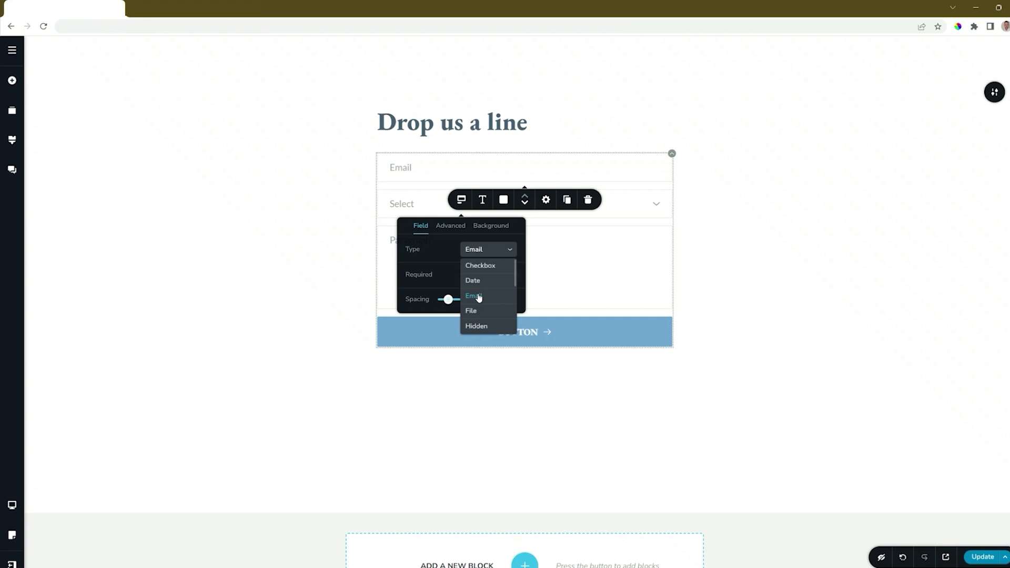
click(435, 243)
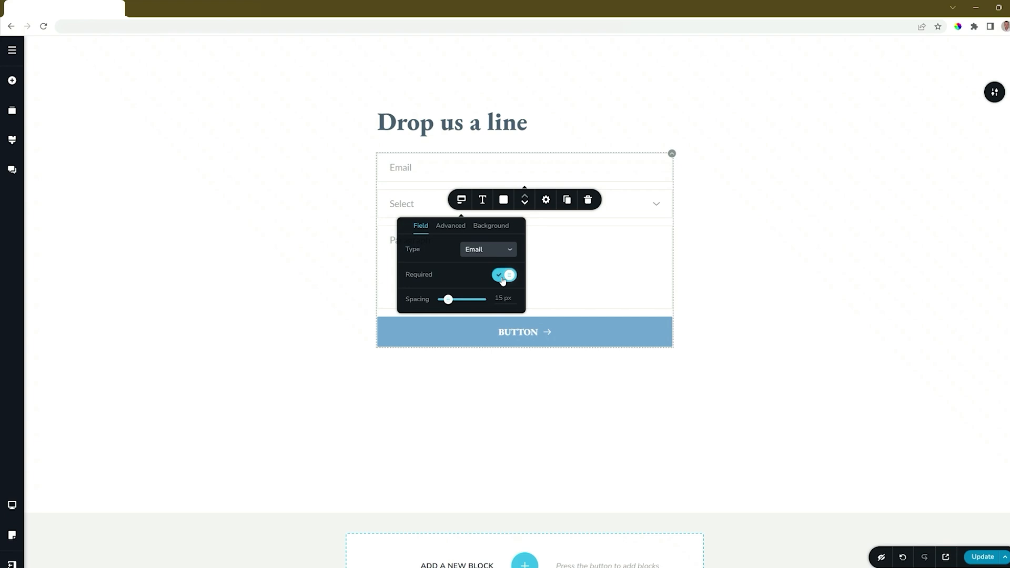
mouse_move(448, 304)
mouse_down()
mouse_move(460, 300)
mouse_move(449, 300)
mouse_up()
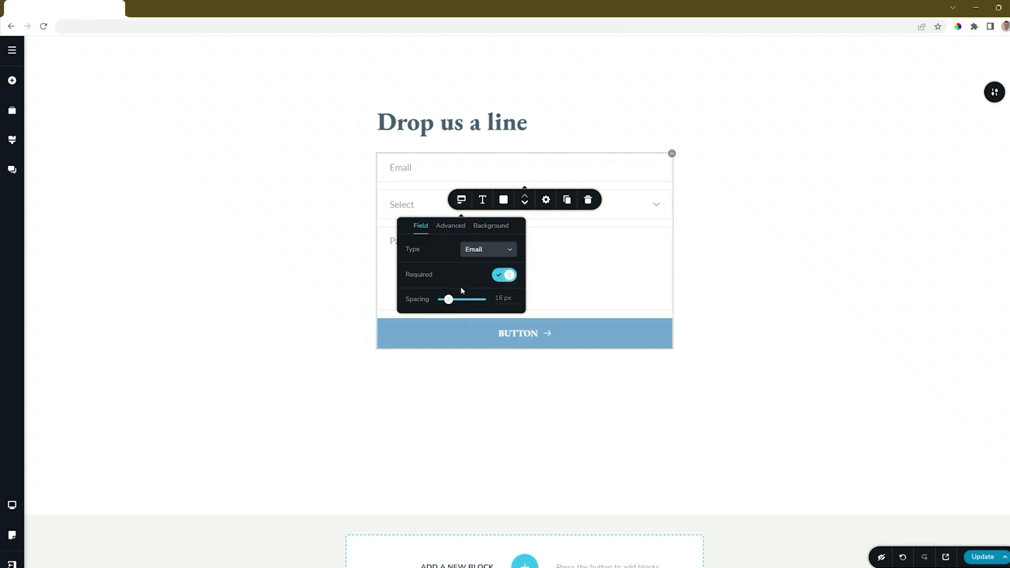
Leave labels hidden and placeholders shown, and set the field size to M
click(452, 228)
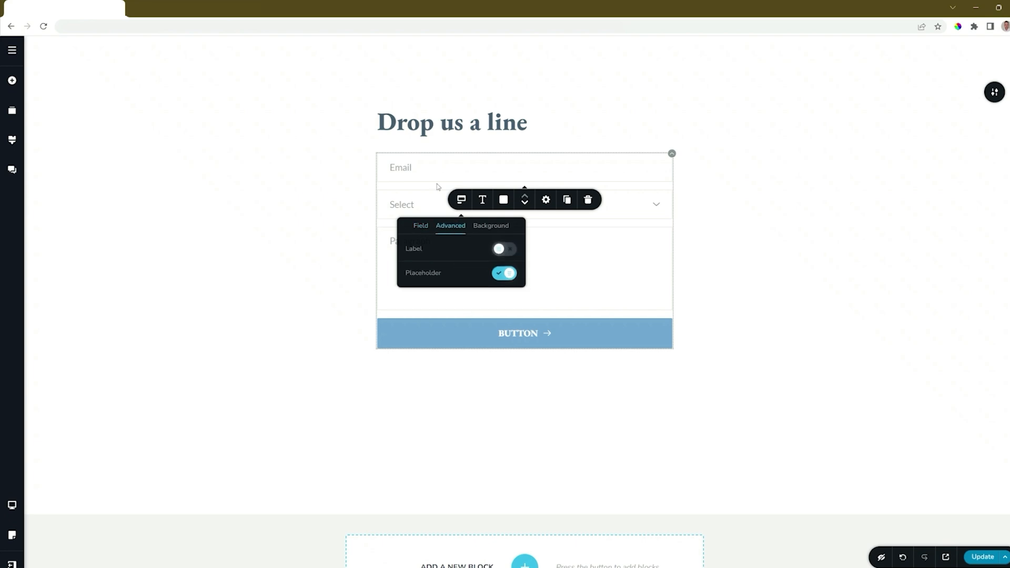
click(511, 252)
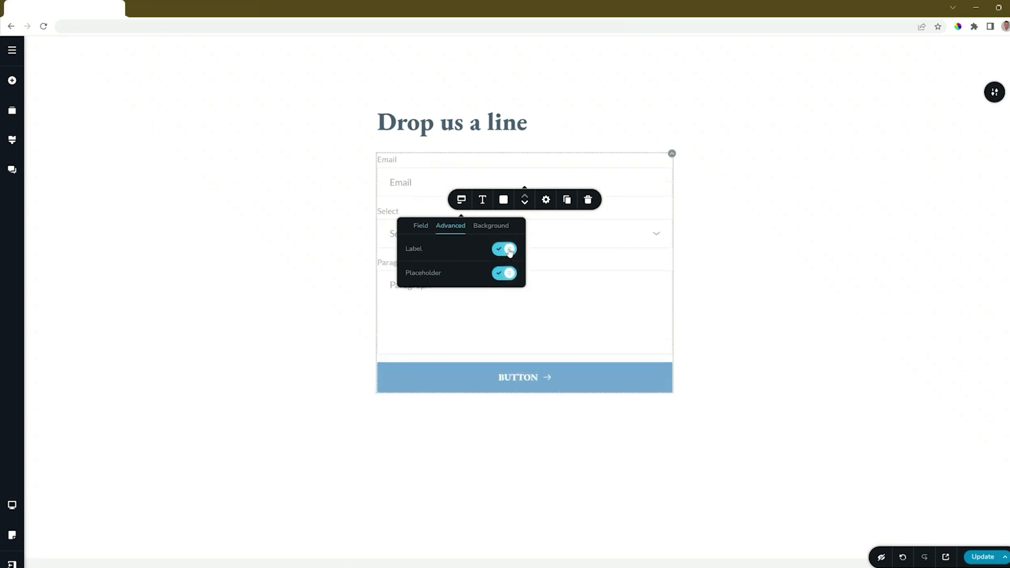
click(510, 251)
click(504, 274)
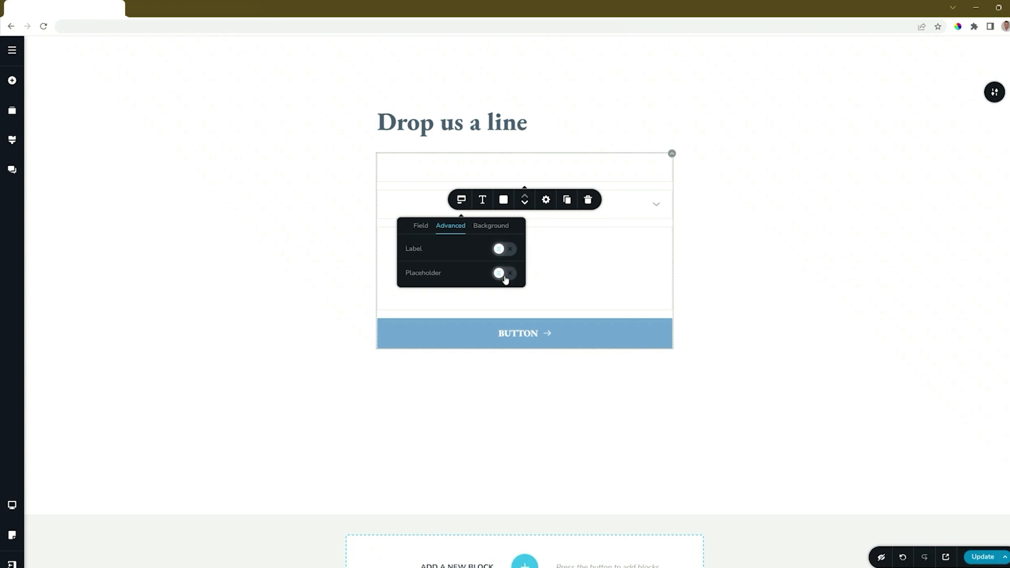
click(504, 275)
click(495, 228)
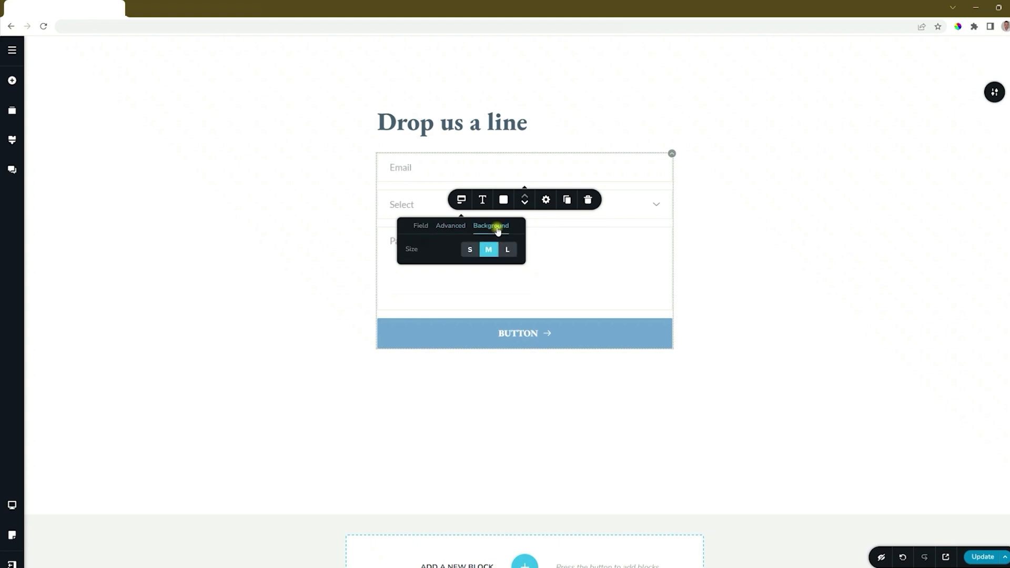
click(470, 249)
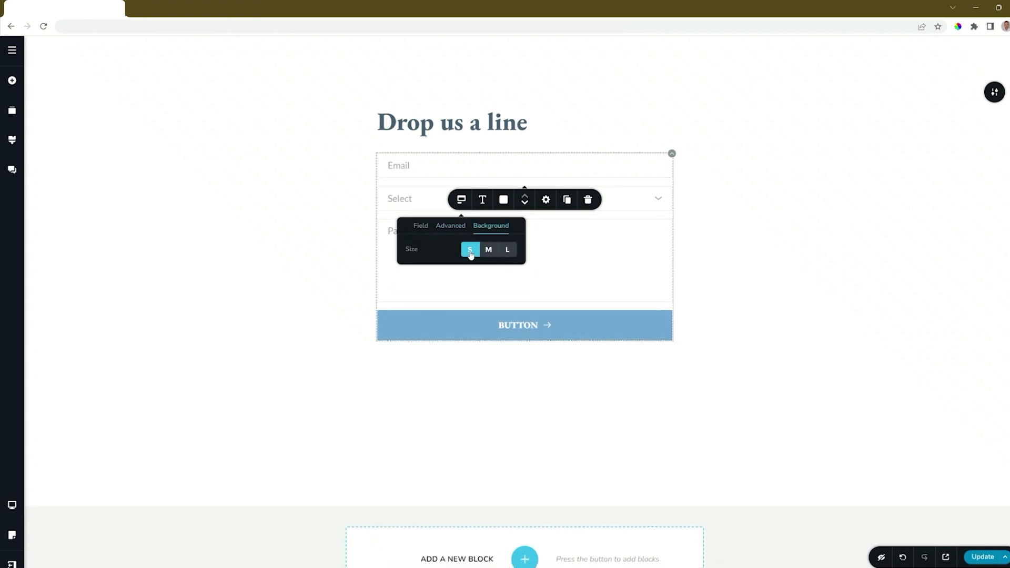
click(489, 251)
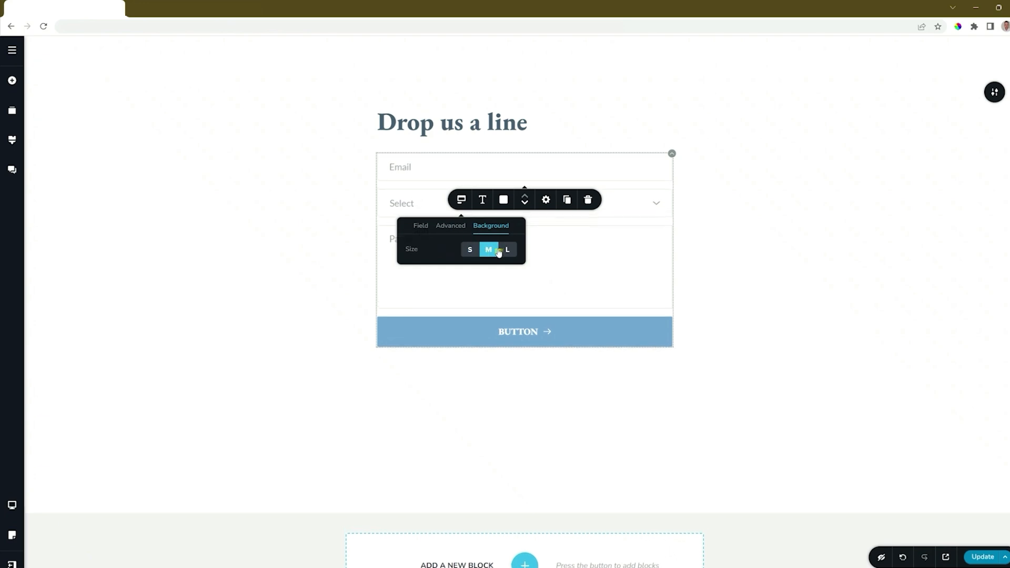
click(507, 251)
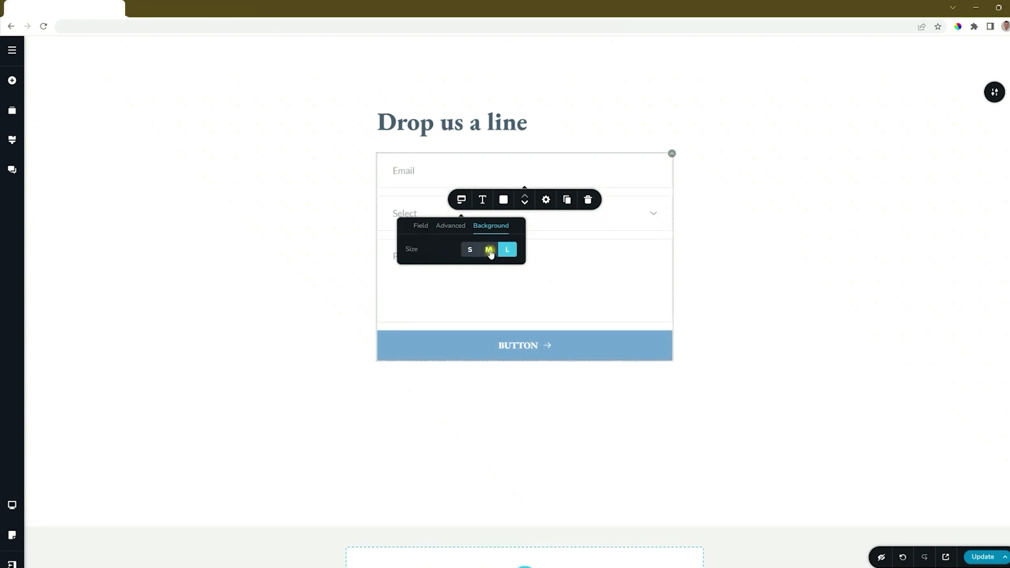
click(490, 252)
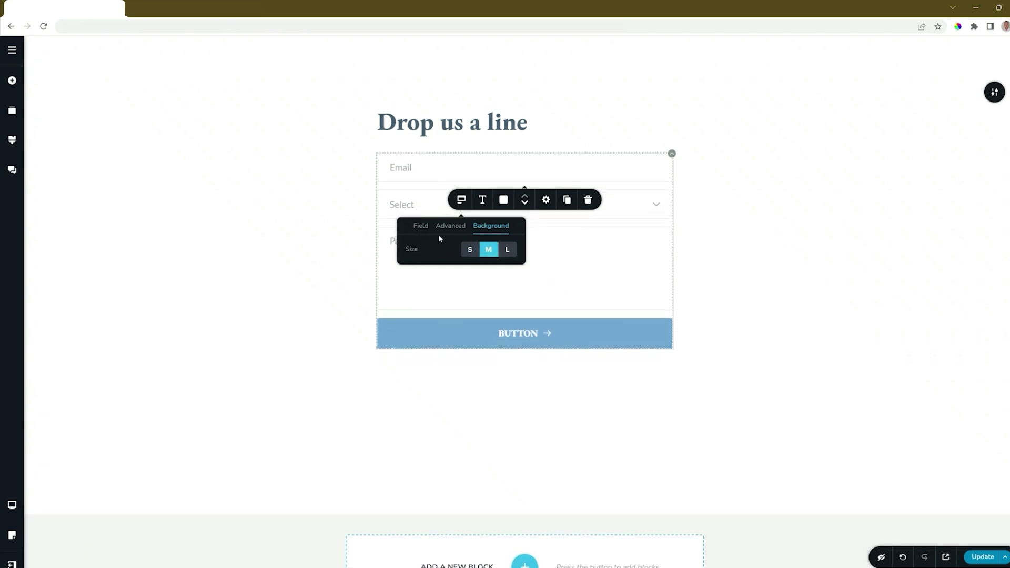
Replace the Email placeholder text with 'Your Email Address'
click(400, 168)
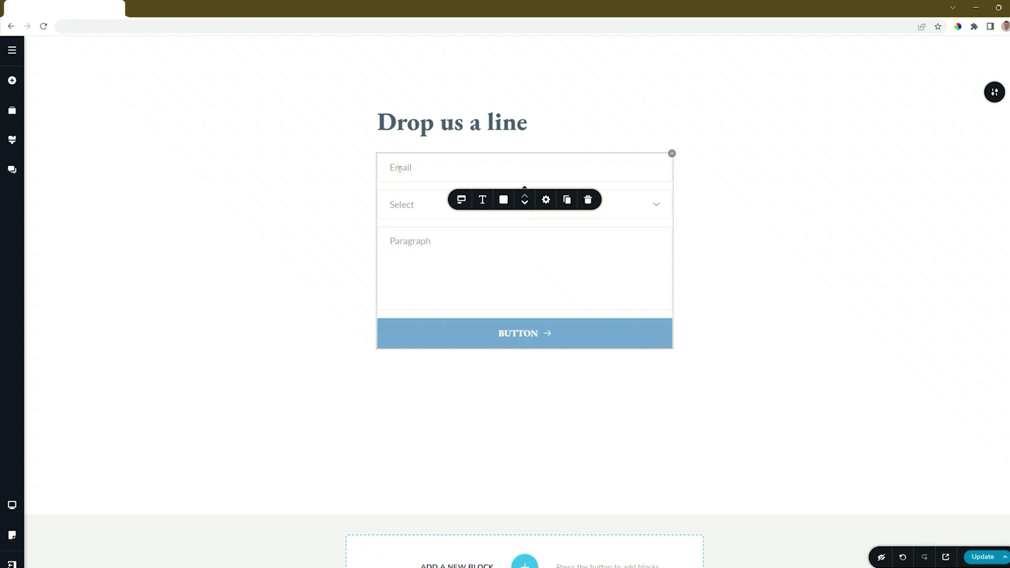
double_click(399, 169)
text(Your Email Address)
click(462, 200)
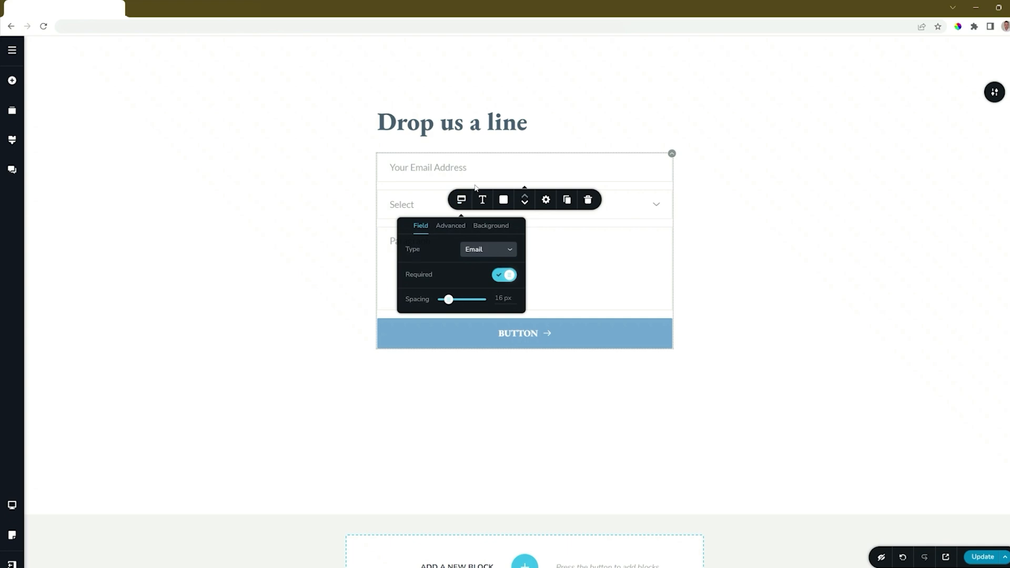
click(444, 168)
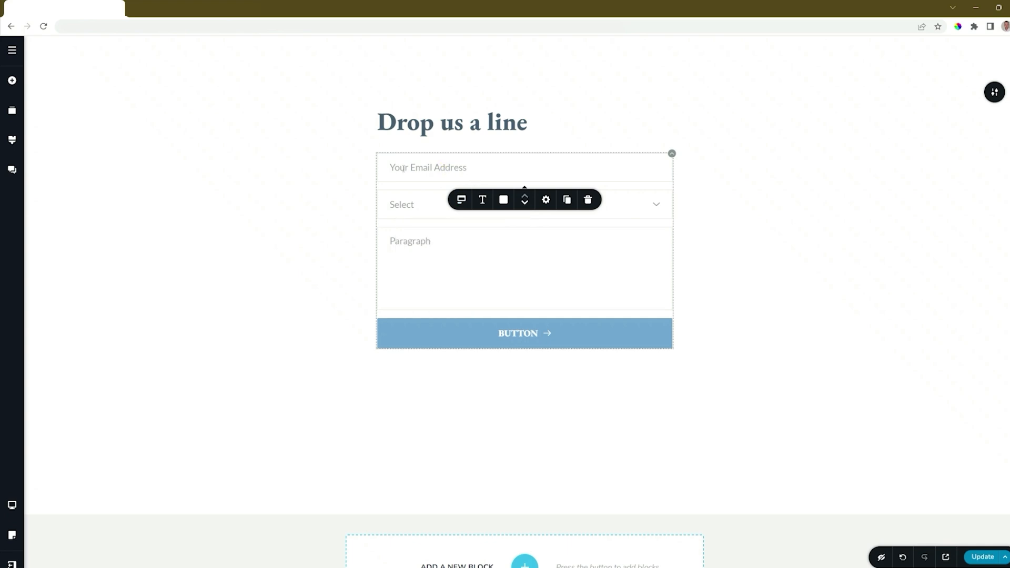
Duplicate the Email field and change the copy's type to Text
click(567, 200)
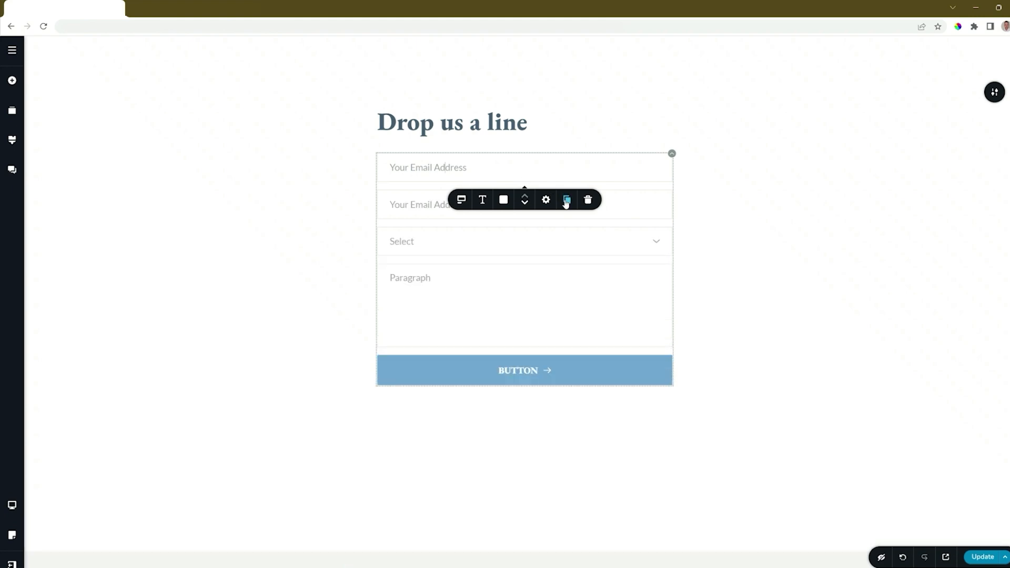
click(424, 208)
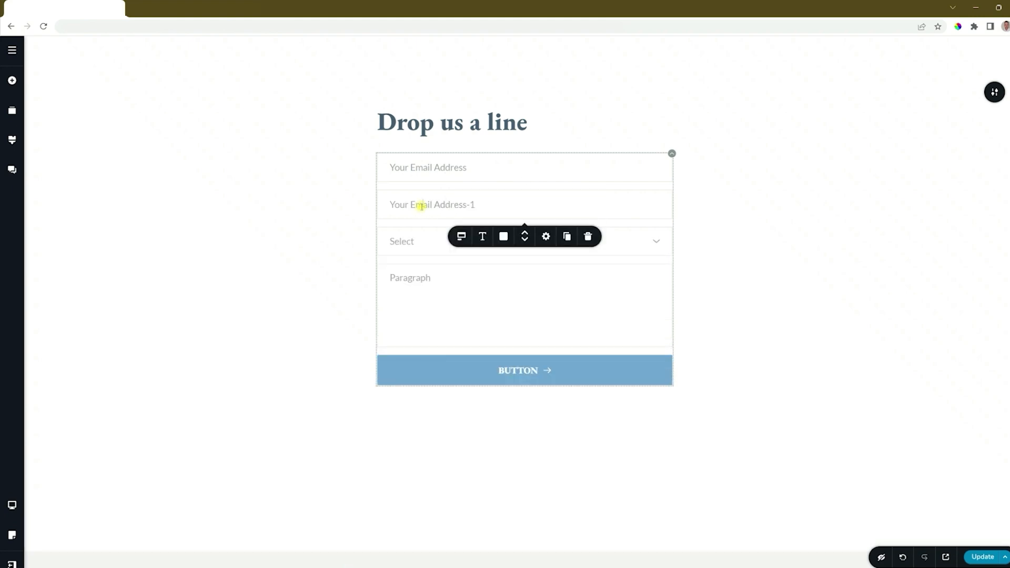
click(462, 238)
click(506, 288)
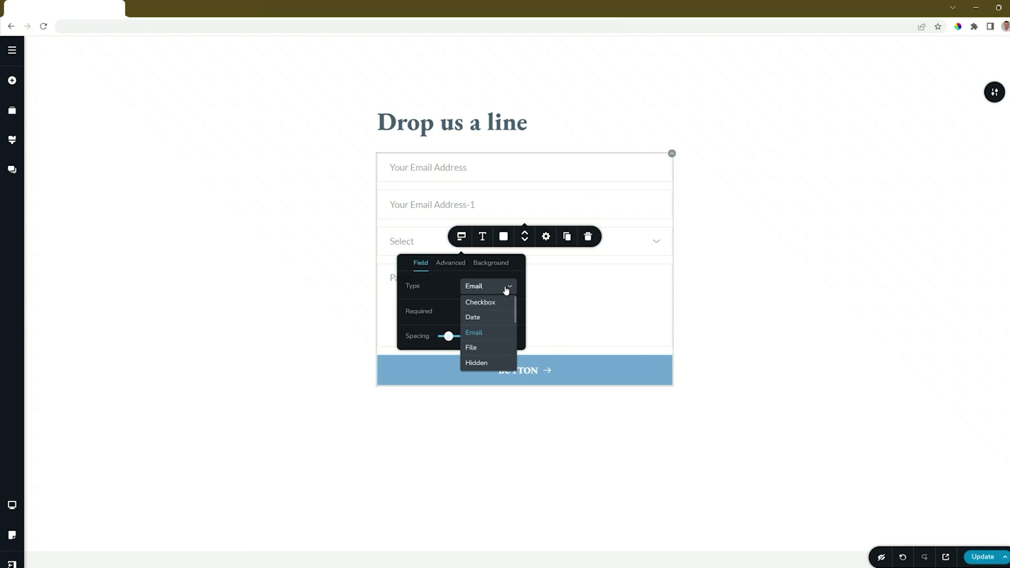
scroll(507, 289, down, 2)
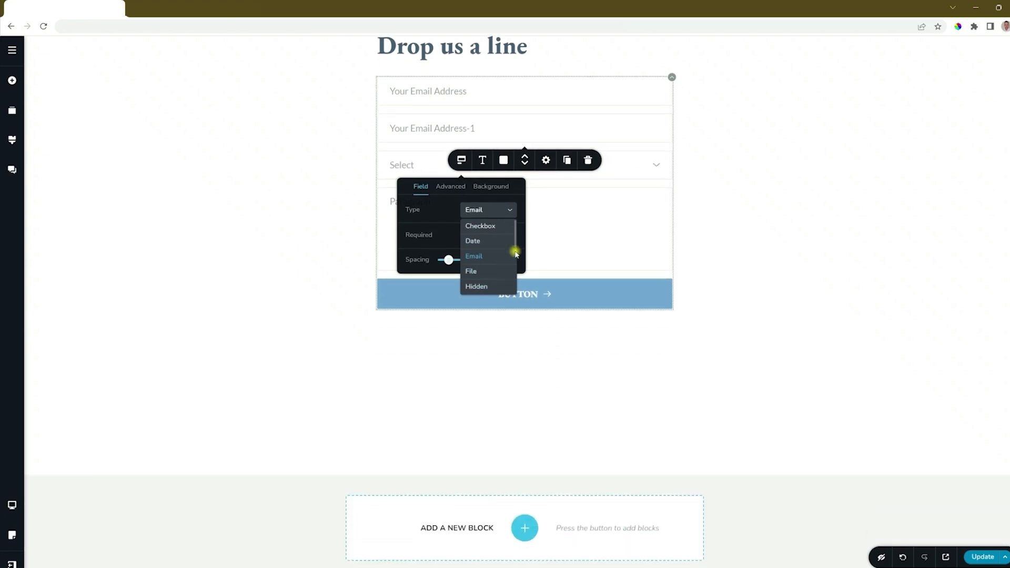
drag(516, 245, 515, 288)
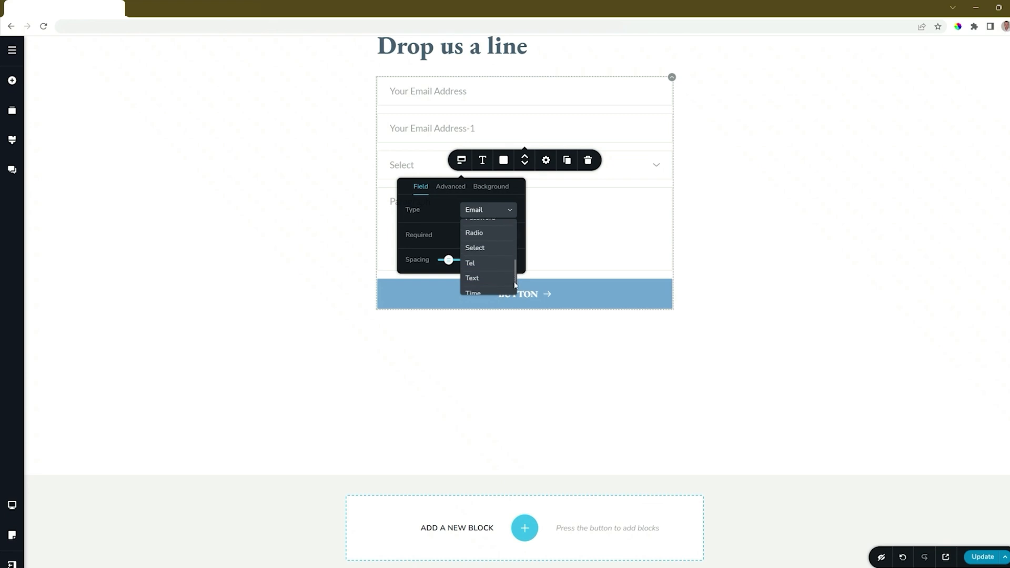
click(475, 274)
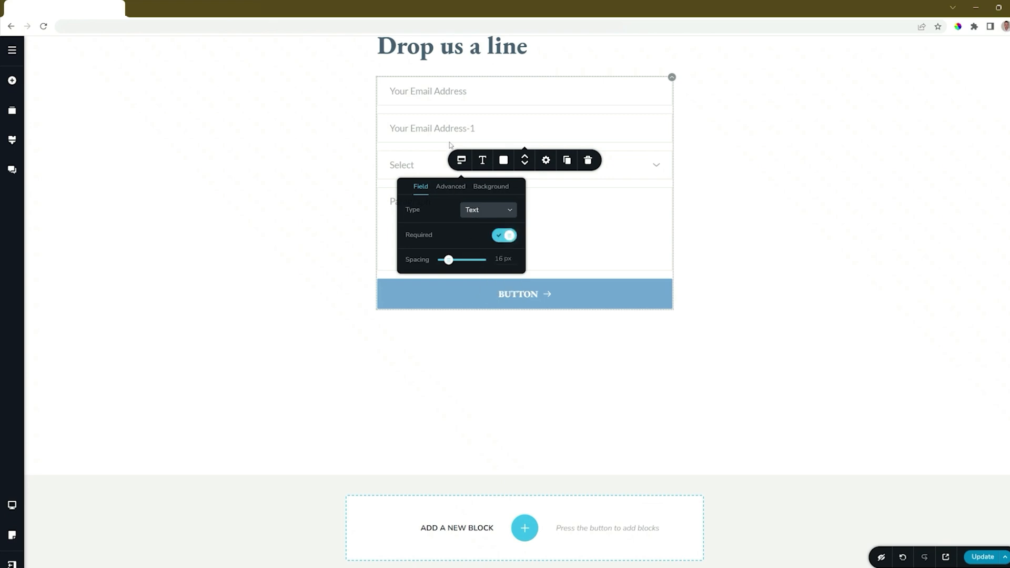
Relabel the copied Text field 'Your Name'
click(432, 128)
triple_click(433, 127)
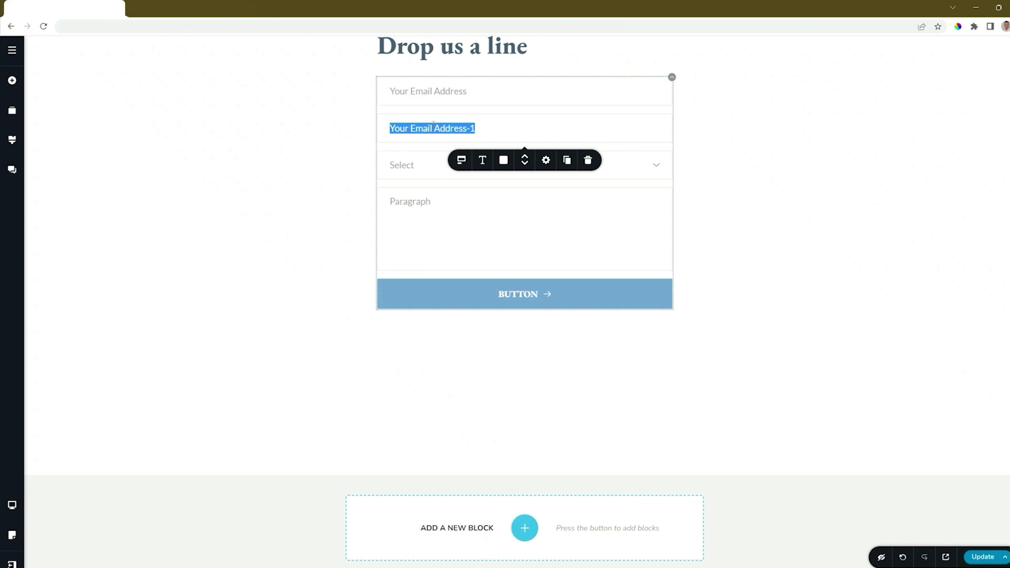
text(Your Name)
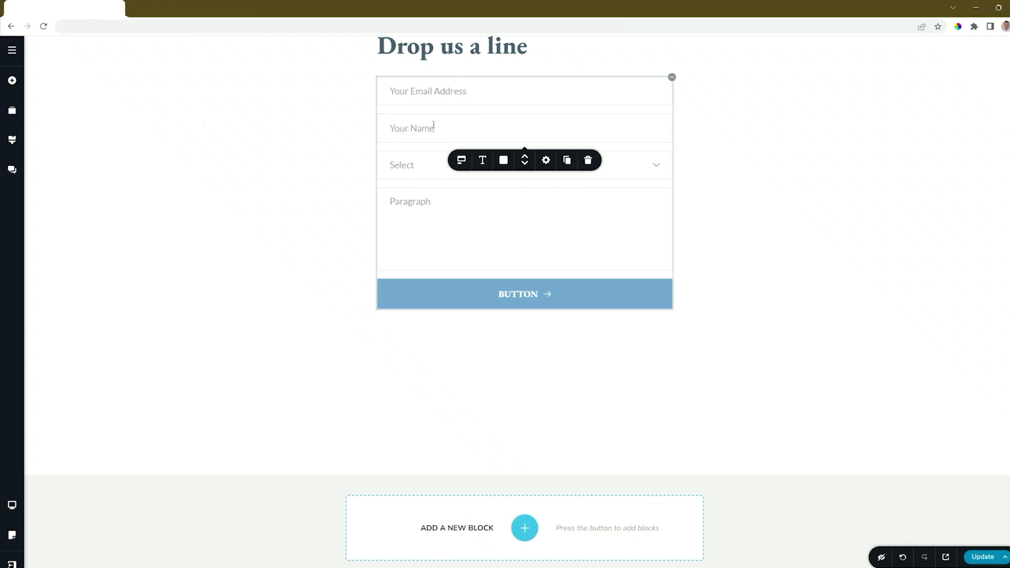
click(424, 167)
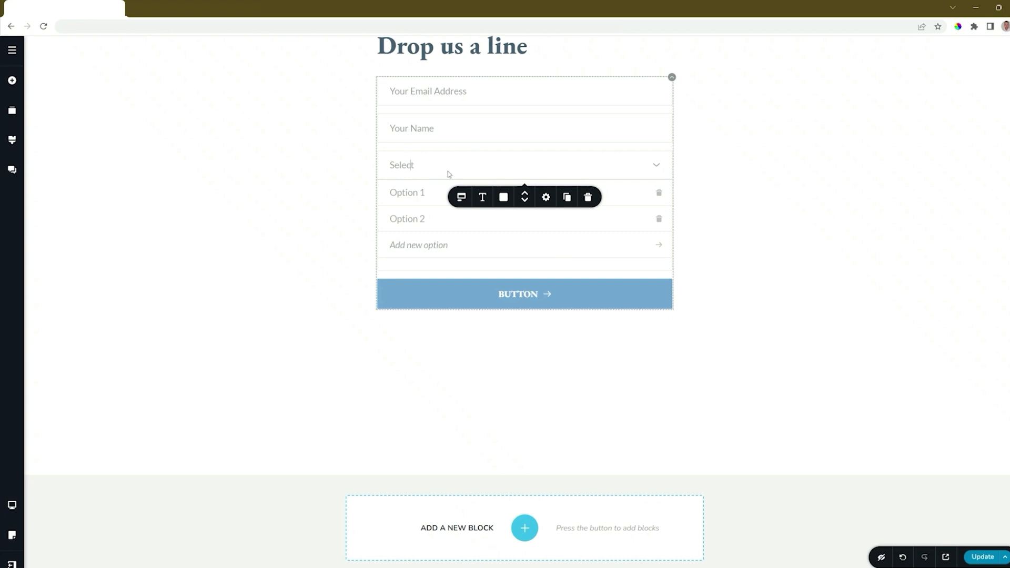
Delete the Select field and replace the 'Paragraph' placeholder with 'Your Message'
click(588, 197)
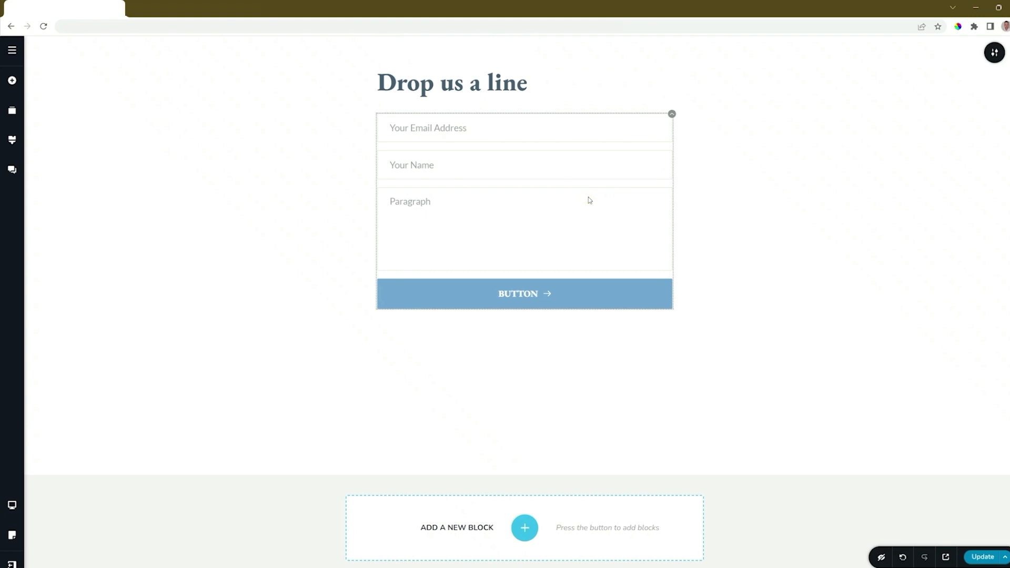
click(412, 204)
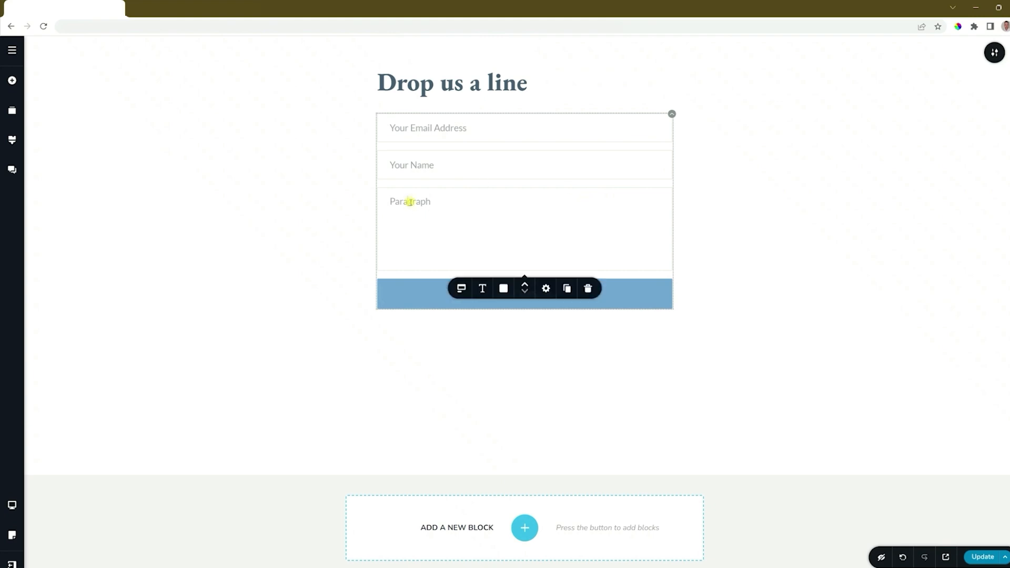
click(462, 287)
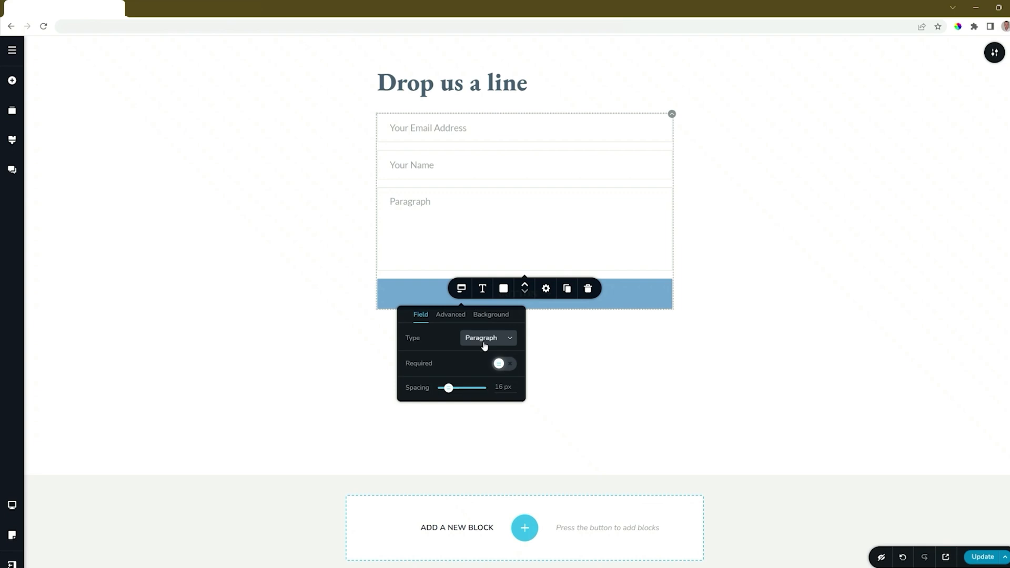
click(405, 202)
double_click(406, 201)
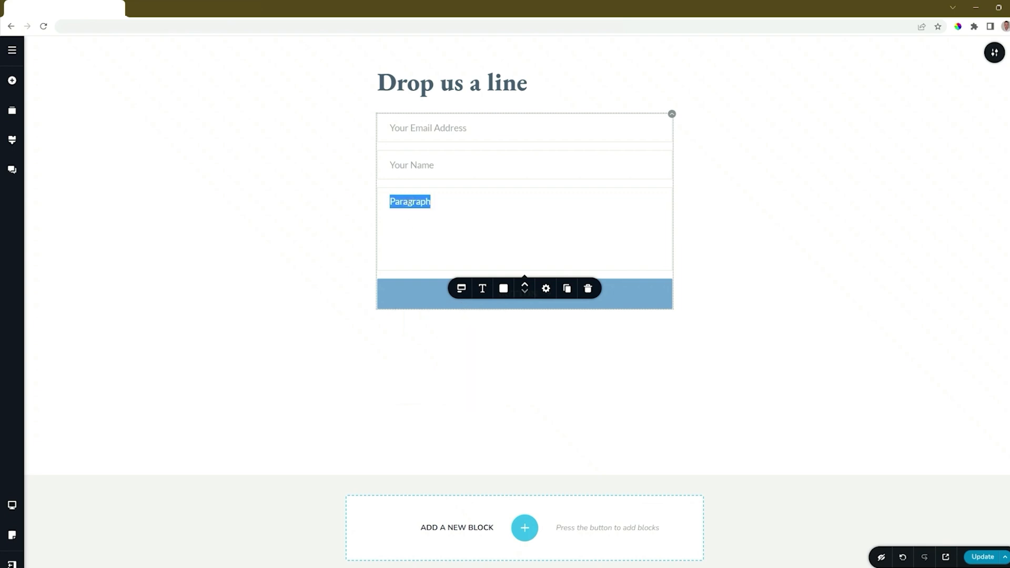
text(Your Message)
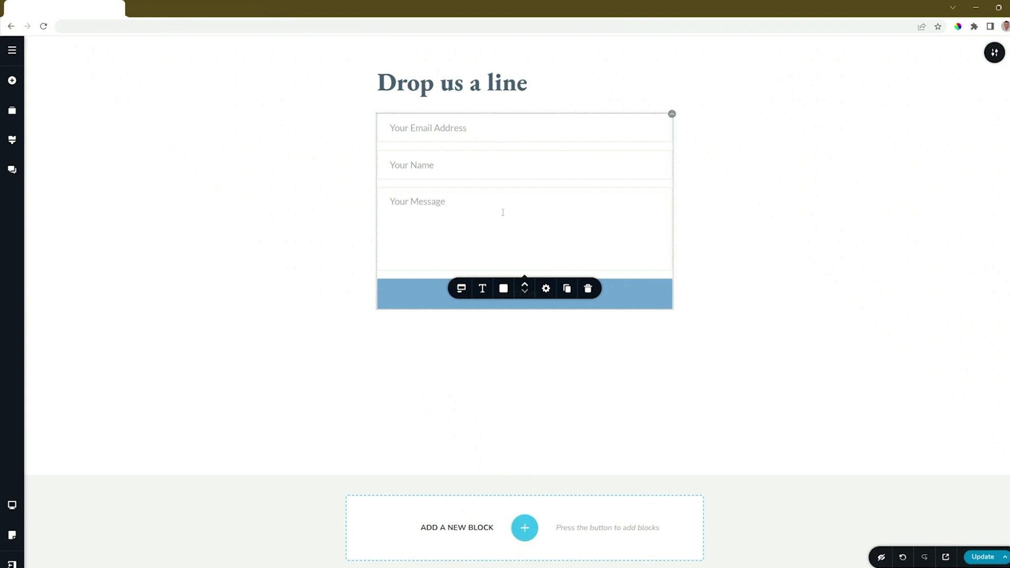
Keep the message field below the name field and set the field font to Montserrat
click(526, 289)
click(526, 285)
click(525, 290)
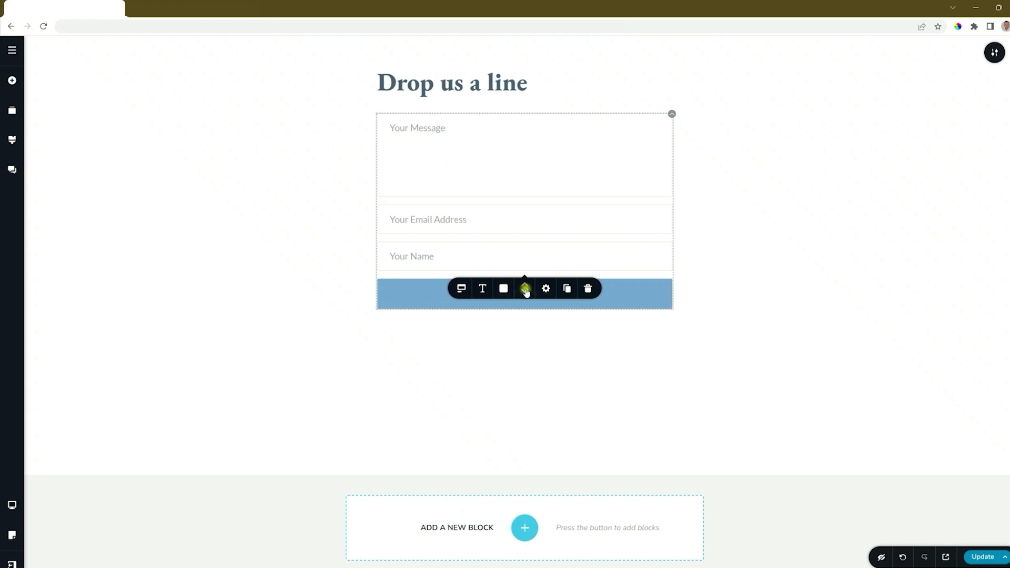
click(525, 291)
click(482, 289)
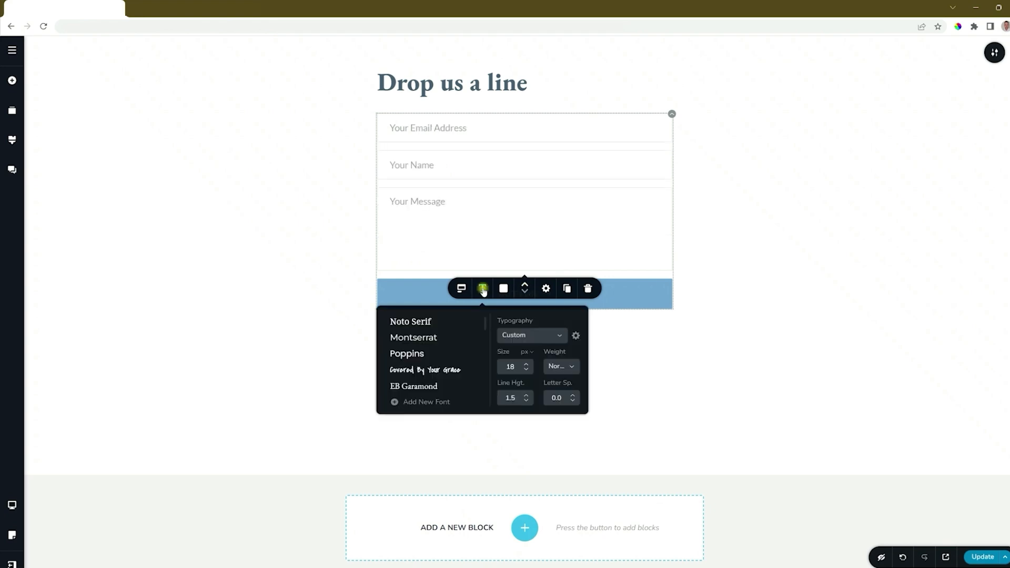
click(397, 321)
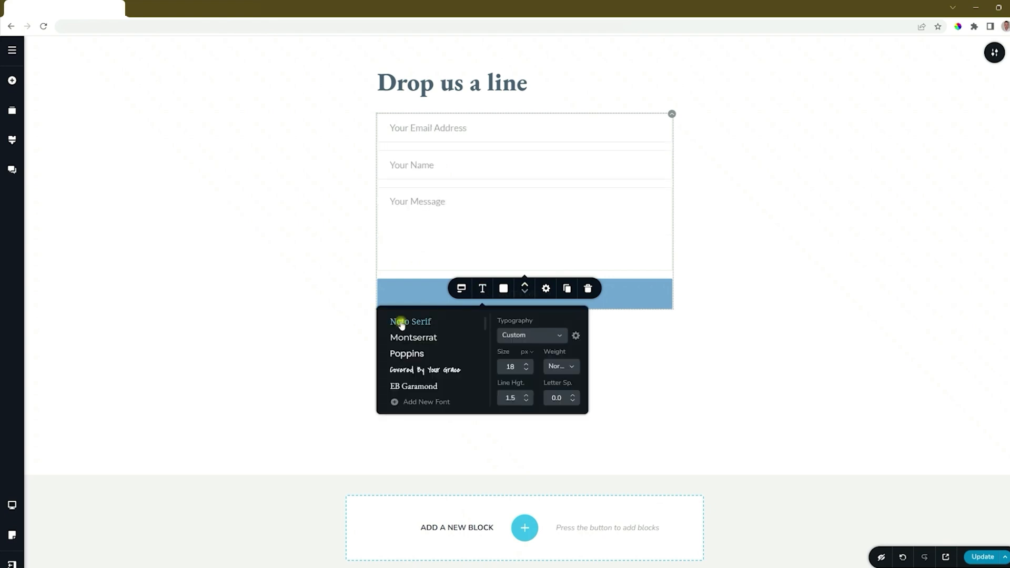
click(424, 337)
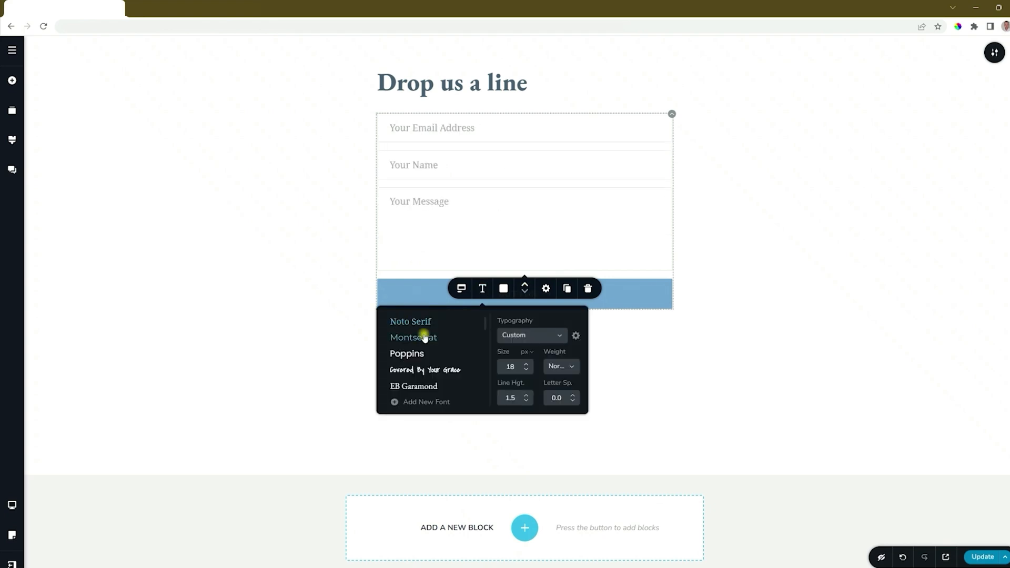
Give the fields a blue background, white text and border style None
click(502, 288)
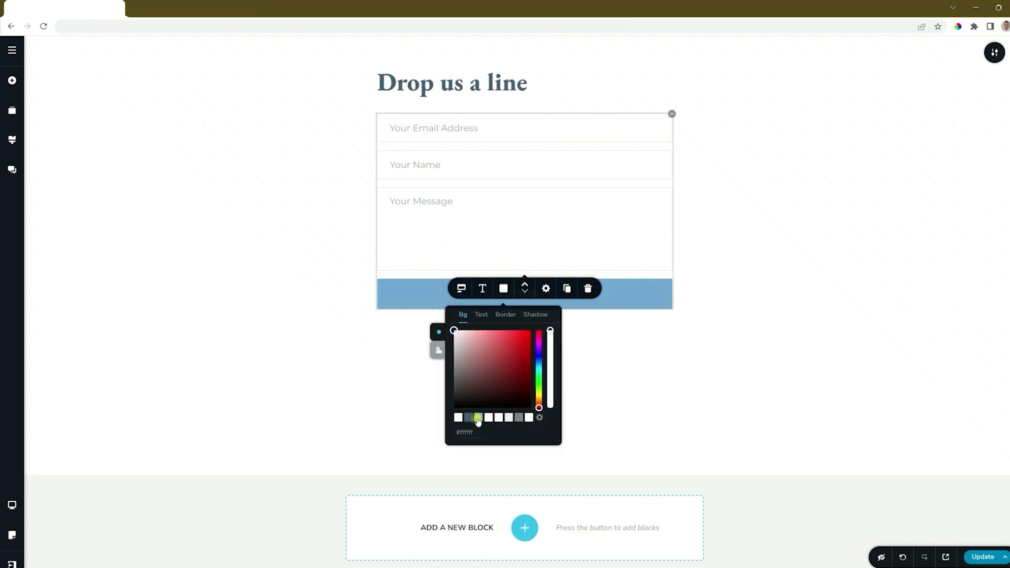
click(479, 421)
click(482, 315)
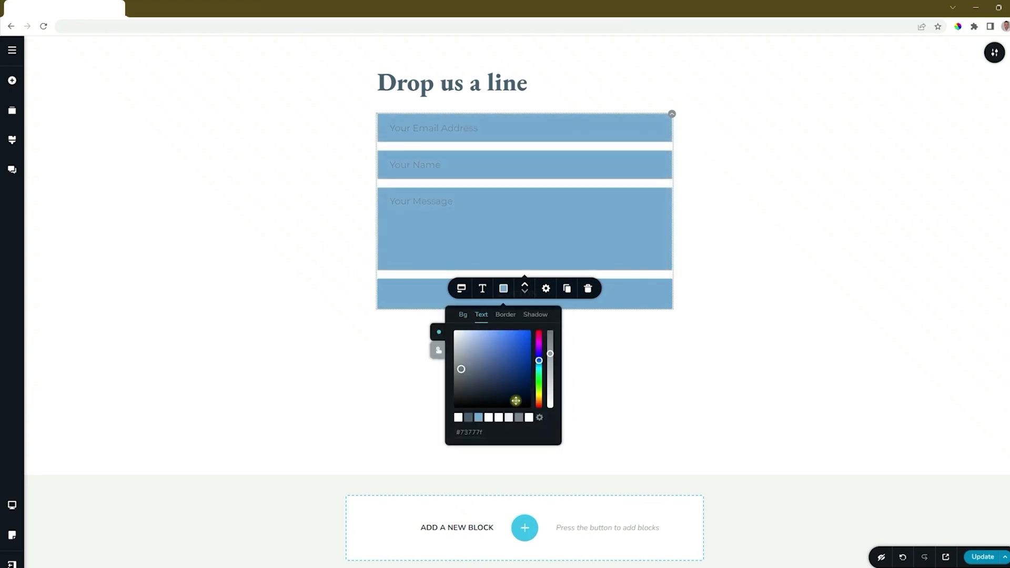
click(529, 418)
click(505, 314)
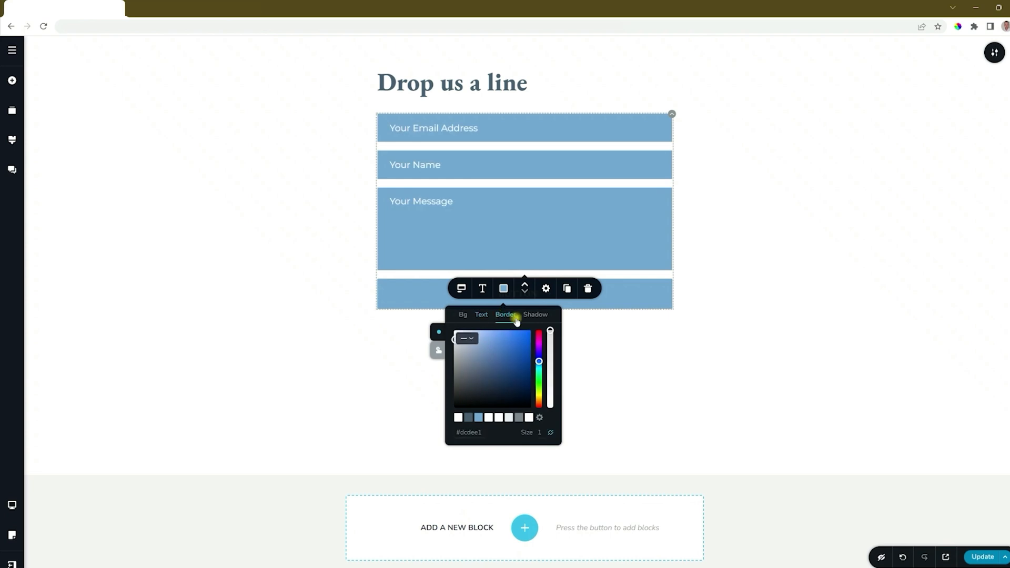
click(466, 338)
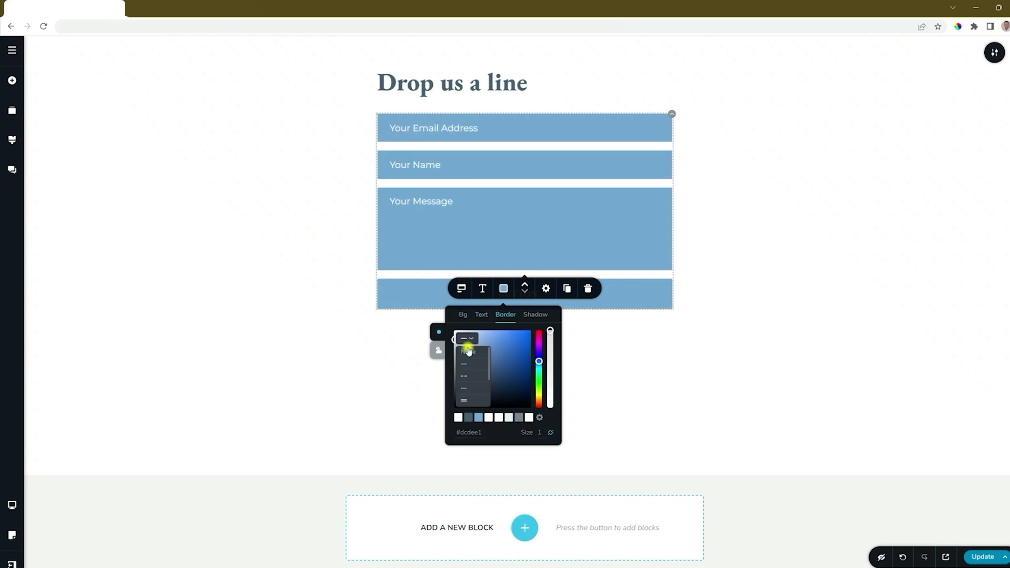
click(468, 347)
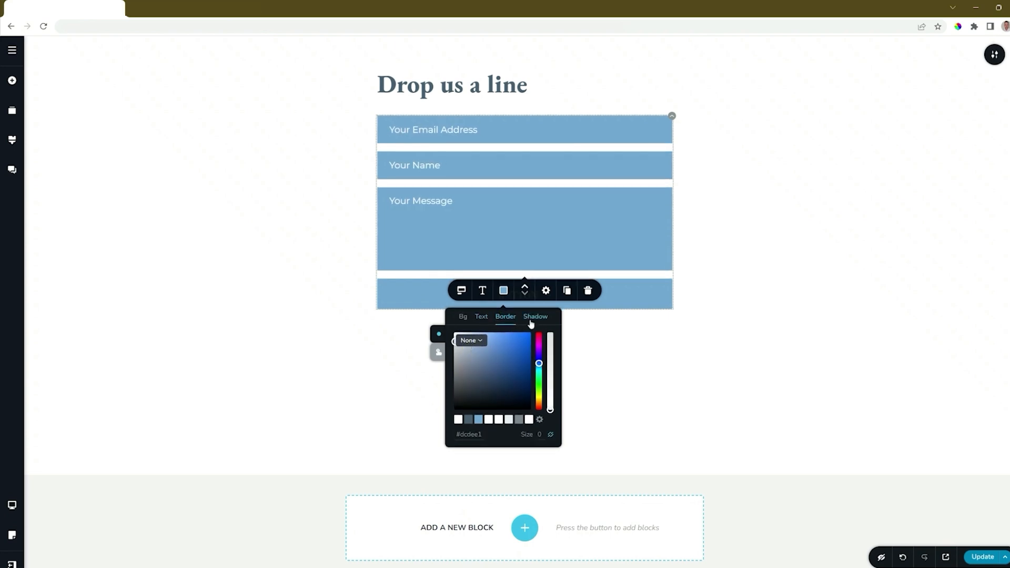
click(439, 352)
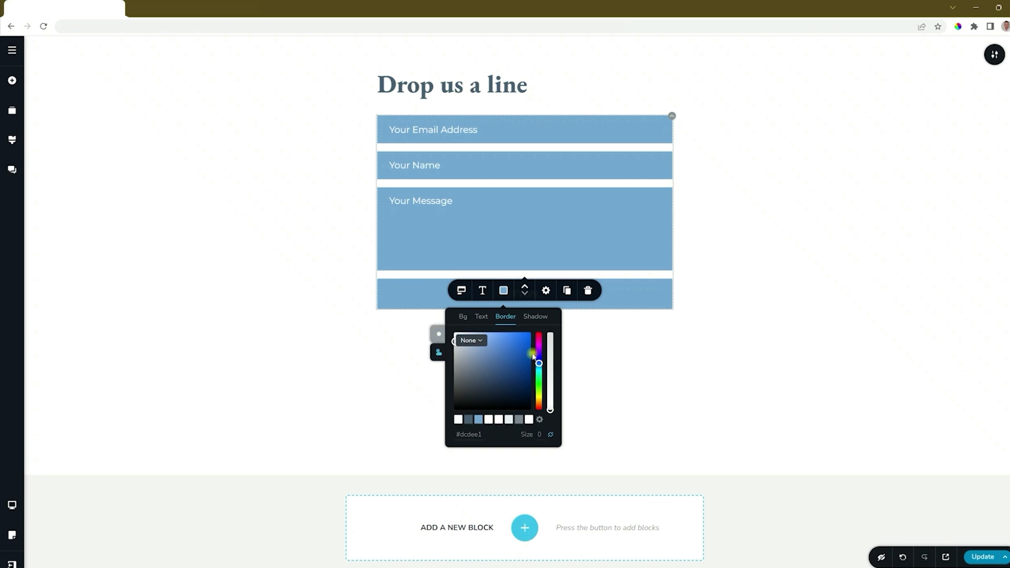
click(439, 339)
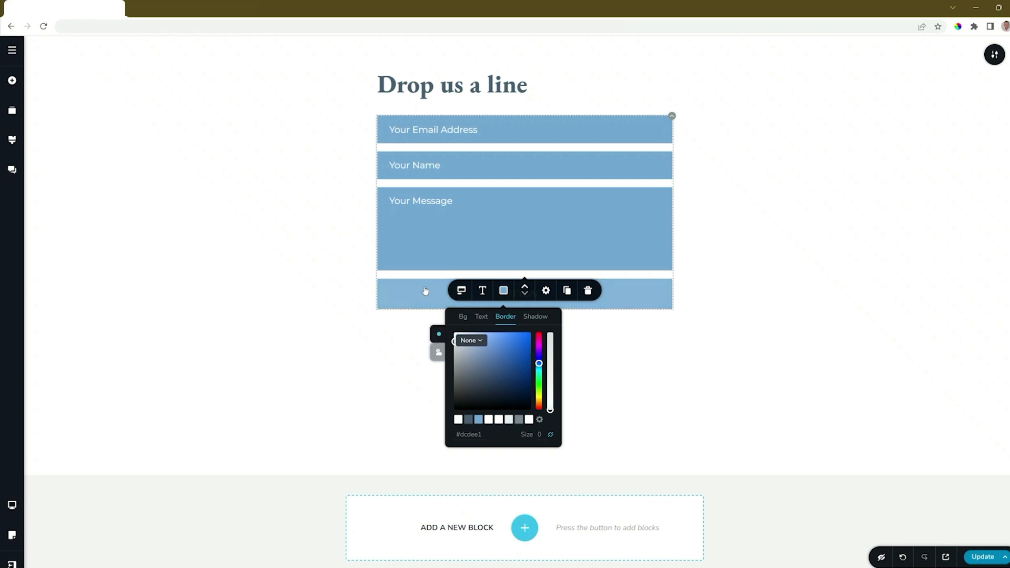
Set the submit button's size to small (S)
click(635, 301)
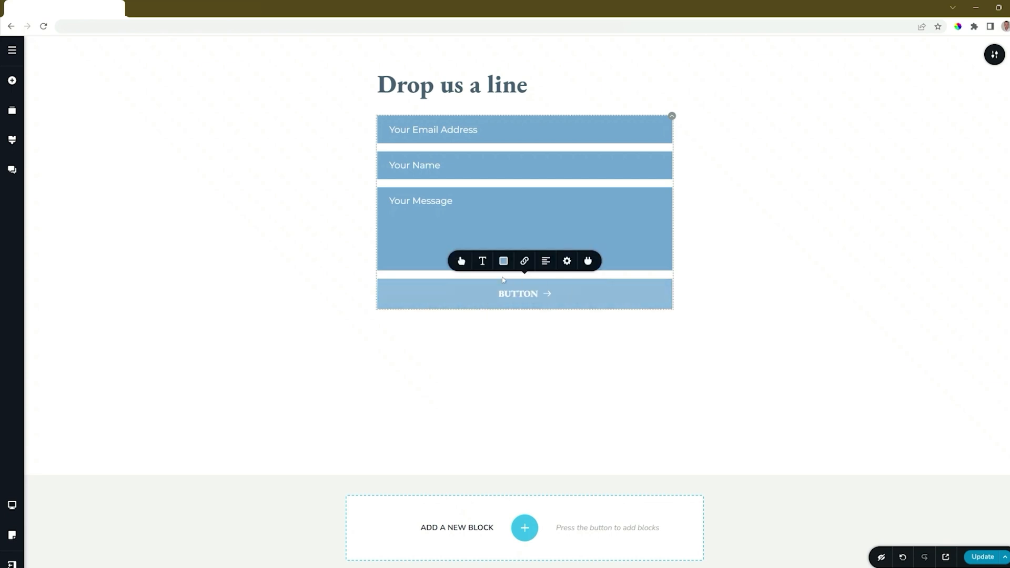
click(461, 261)
click(451, 178)
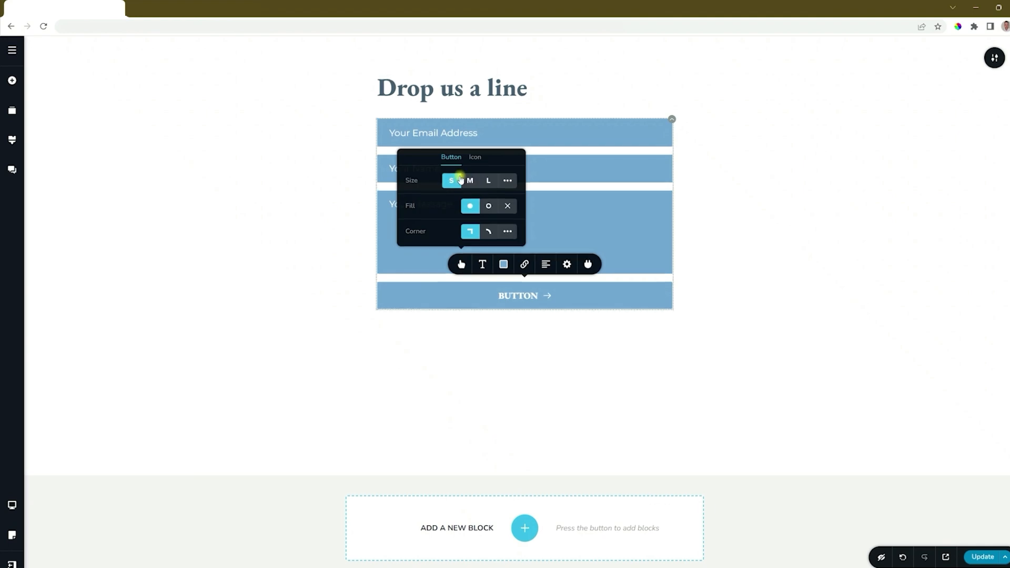
click(470, 178)
click(488, 176)
click(508, 175)
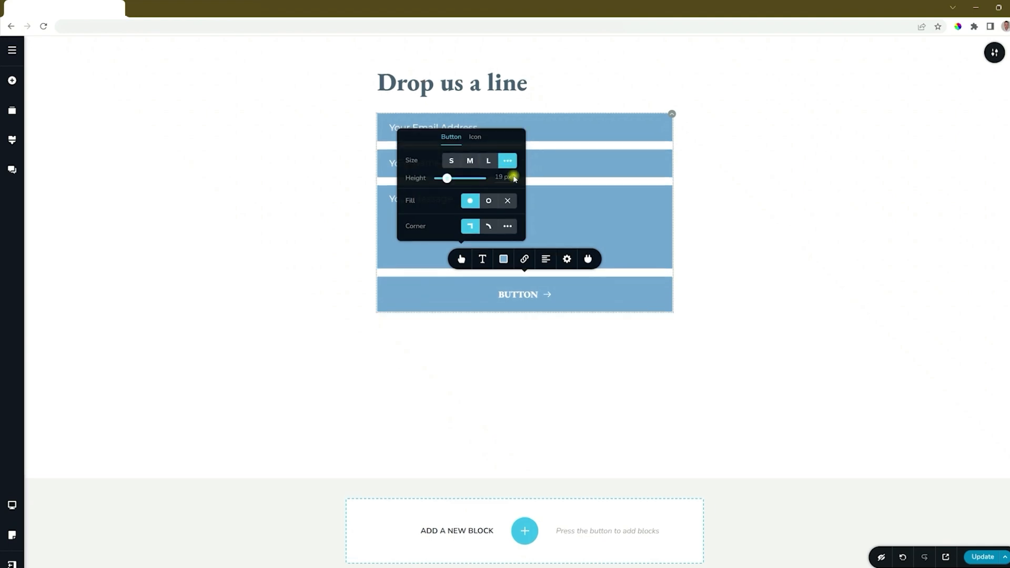
mouse_move(446, 178)
mouse_down()
mouse_move(455, 179)
mouse_move(446, 179)
mouse_up()
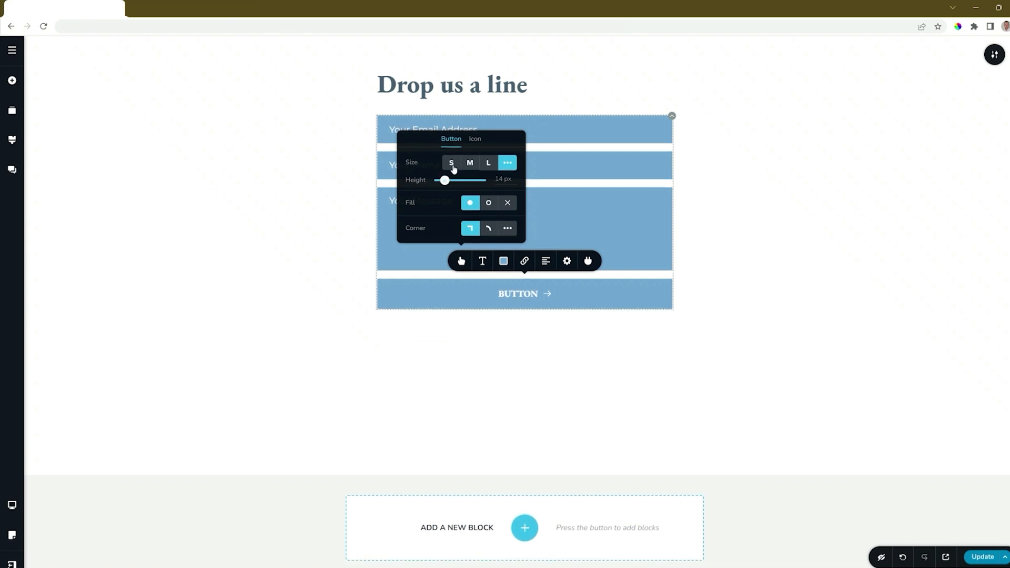
click(451, 161)
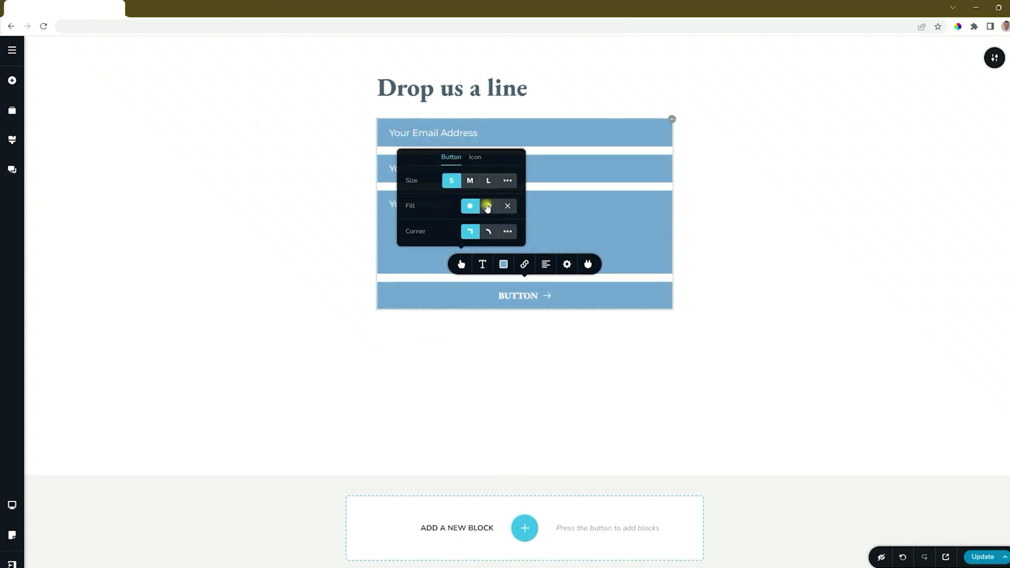
Keep the button's solid fill and square corners
click(489, 206)
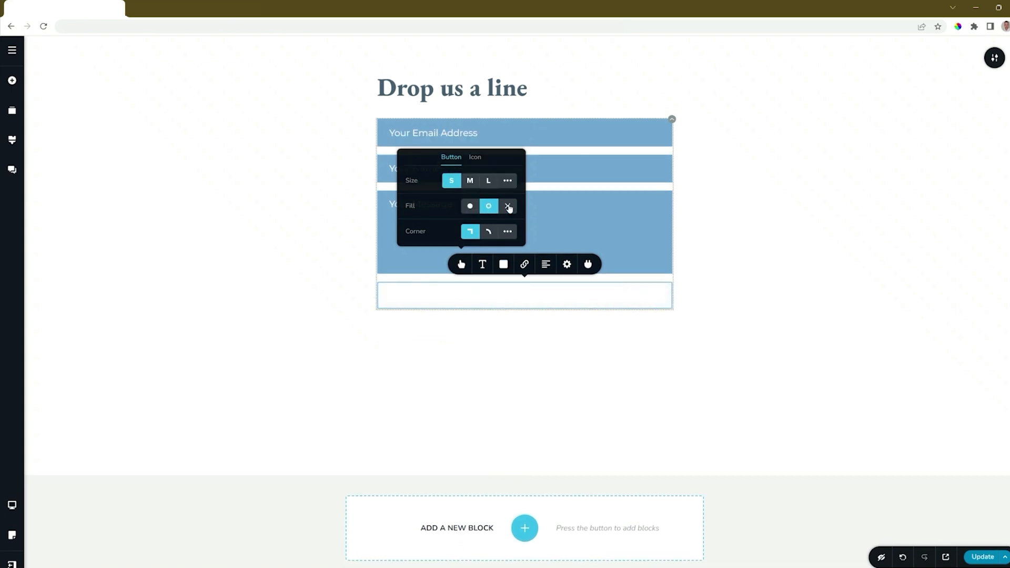
click(508, 206)
click(473, 207)
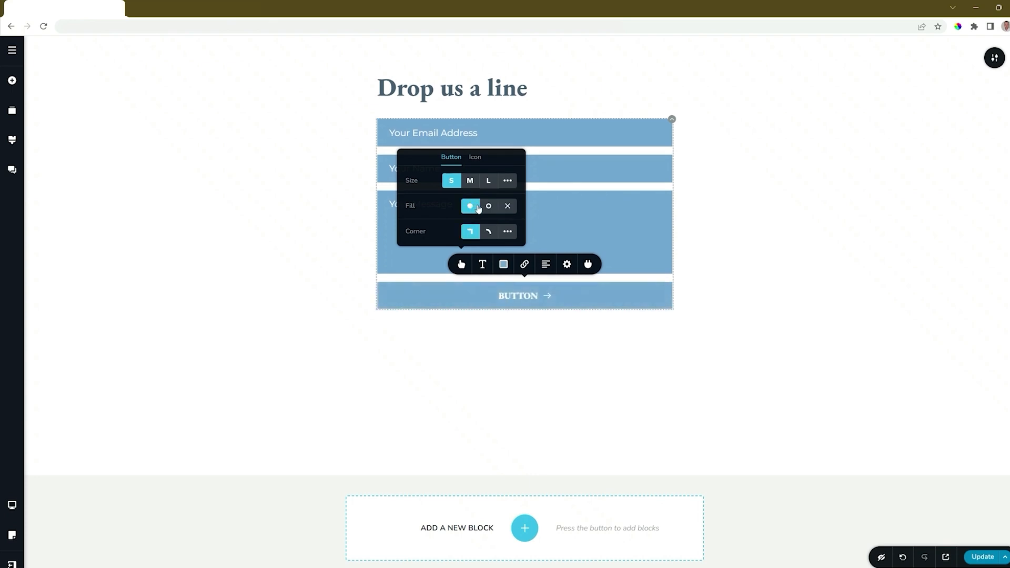
click(490, 234)
click(474, 234)
Remove the arrow icon from the button so it reads just BUTTON
click(475, 157)
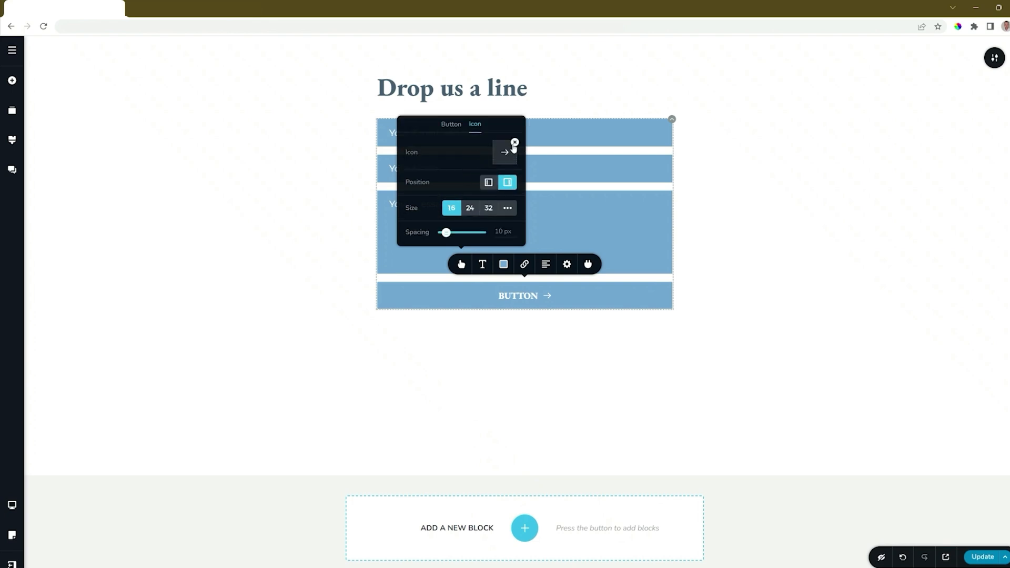
click(489, 183)
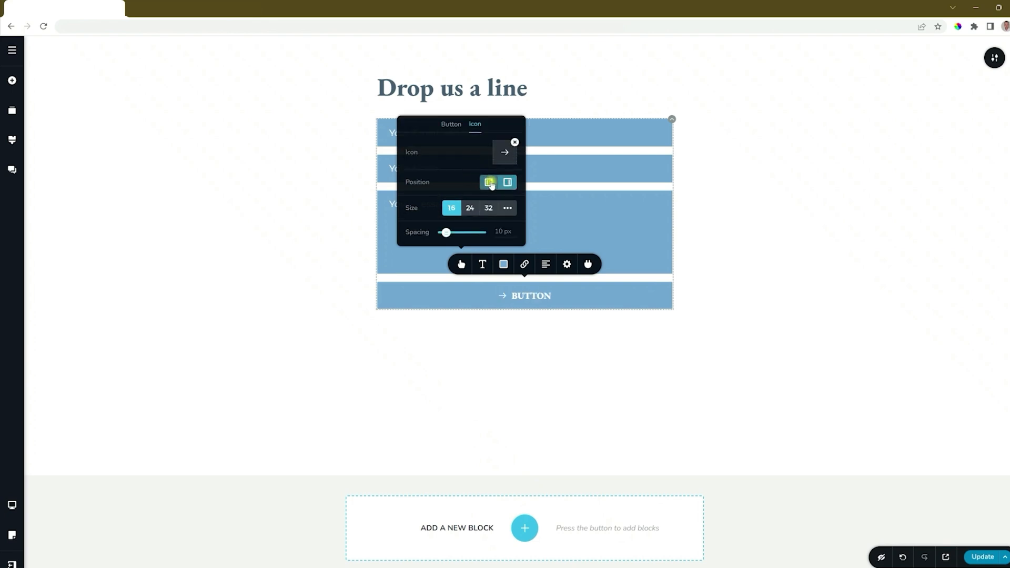
click(507, 183)
click(514, 142)
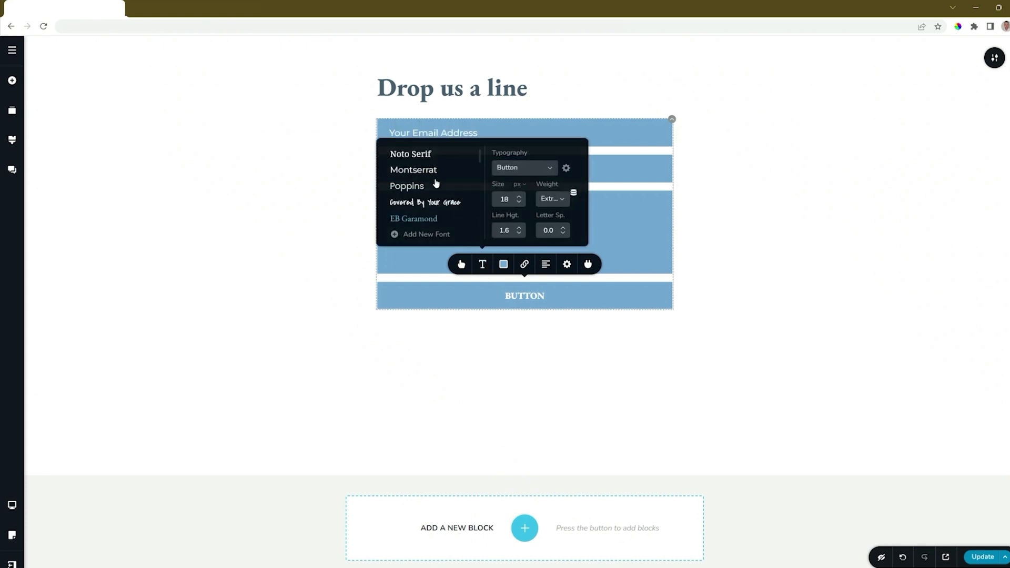
Set the button text to Montserrat and its background to #4A5F71
click(432, 171)
click(504, 263)
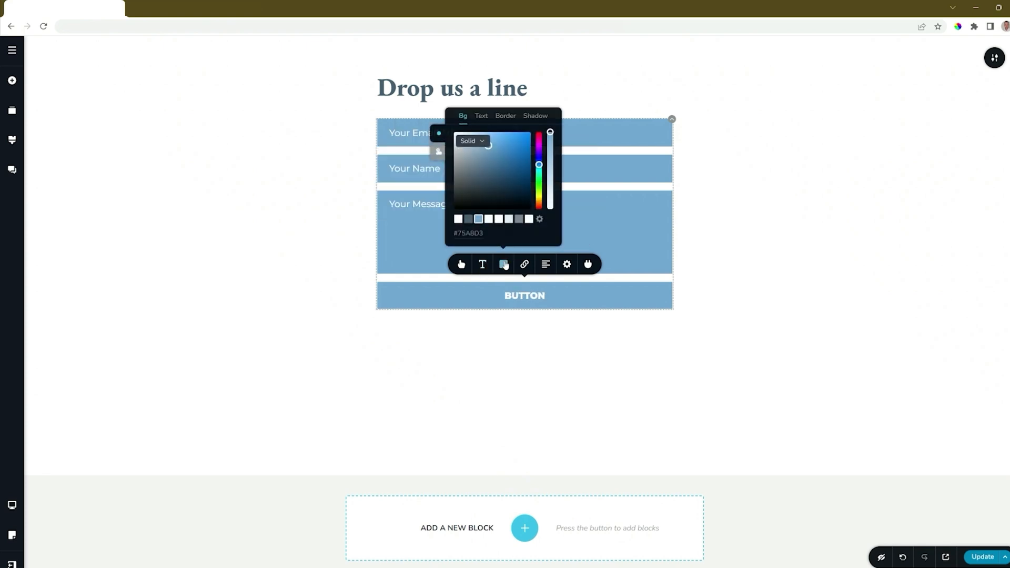
click(468, 220)
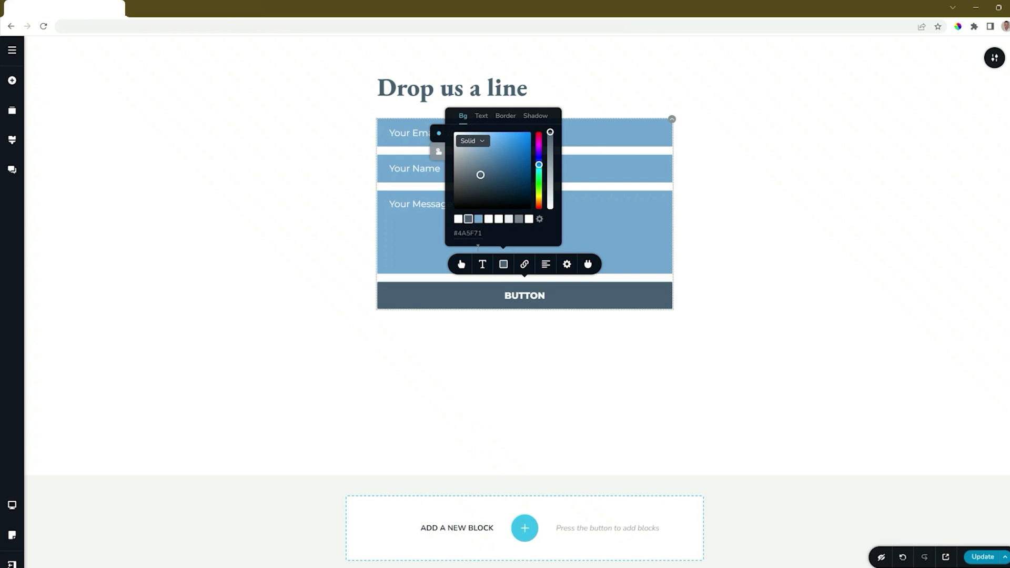
Narrow the button to 39% width and right-align it
click(568, 265)
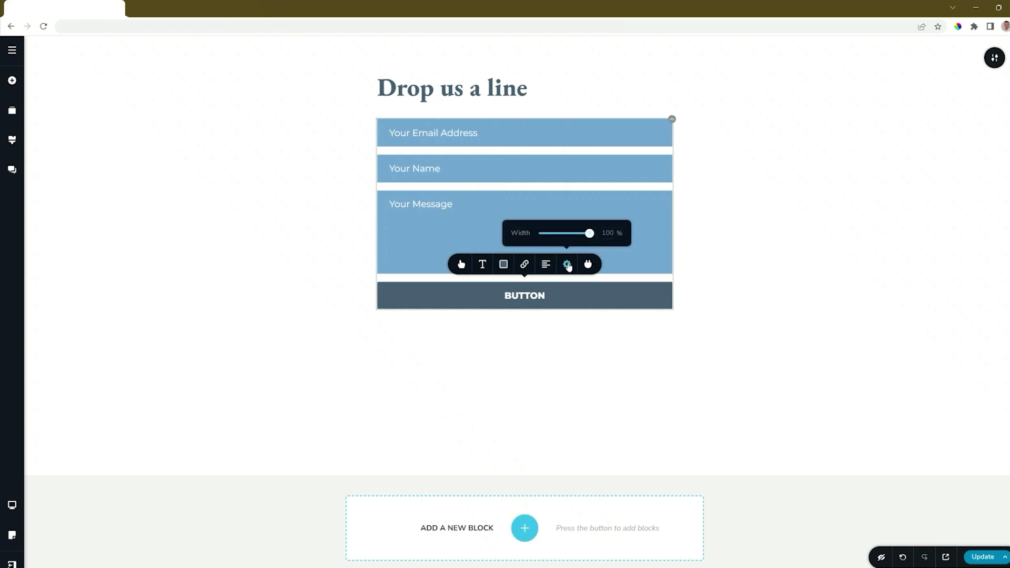
drag(588, 233, 561, 233)
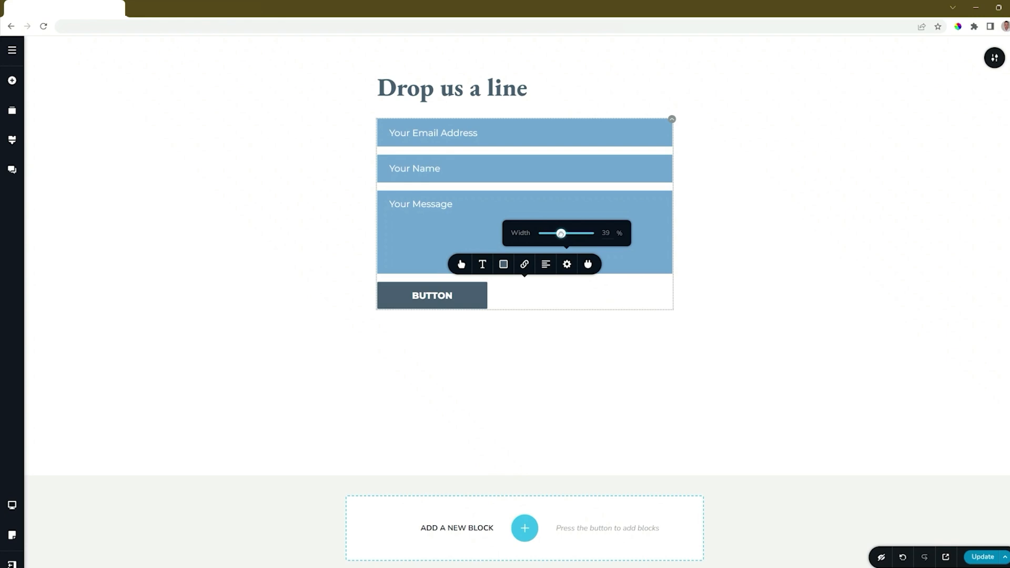
click(546, 265)
click(547, 266)
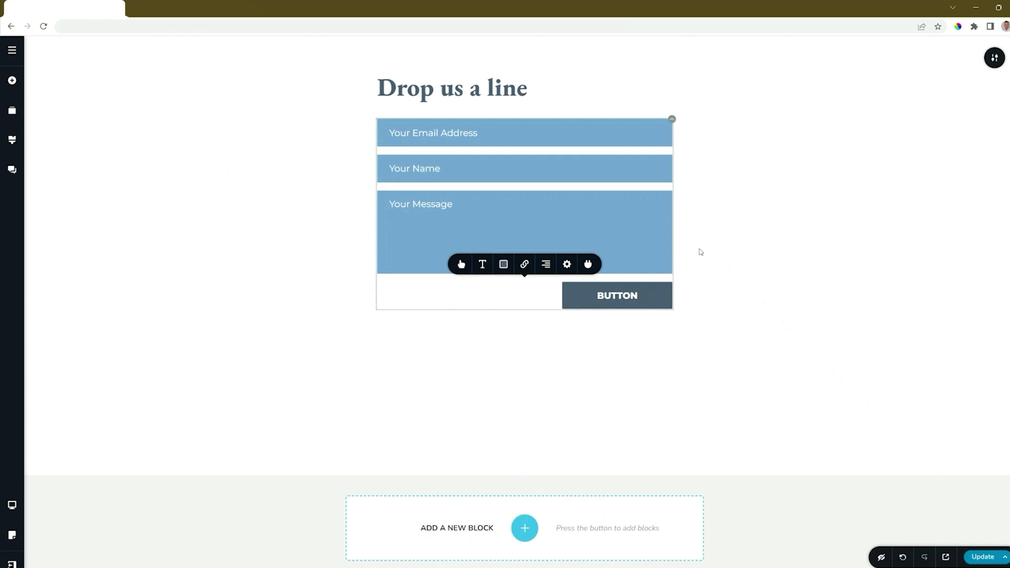
click(524, 265)
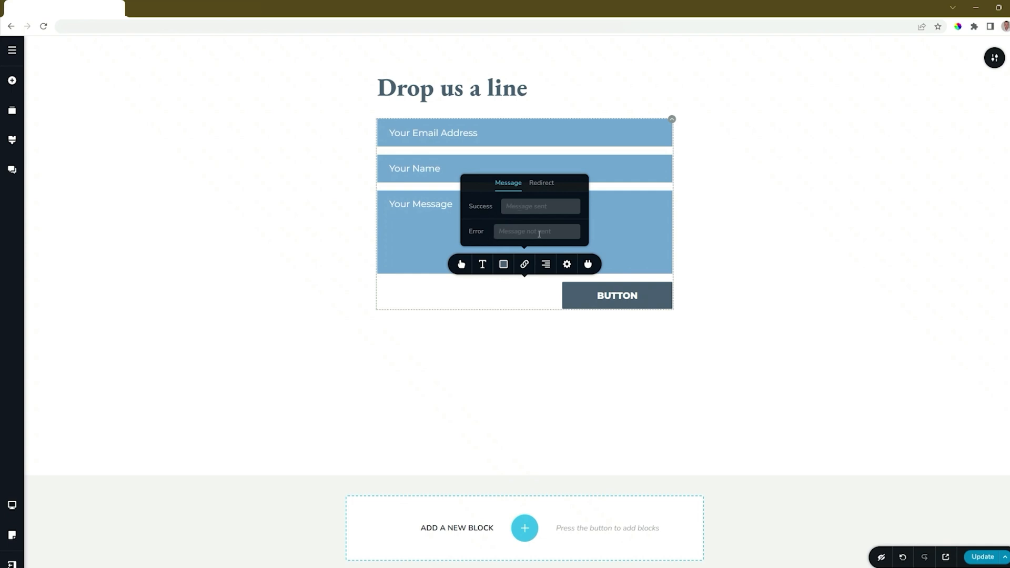
click(540, 183)
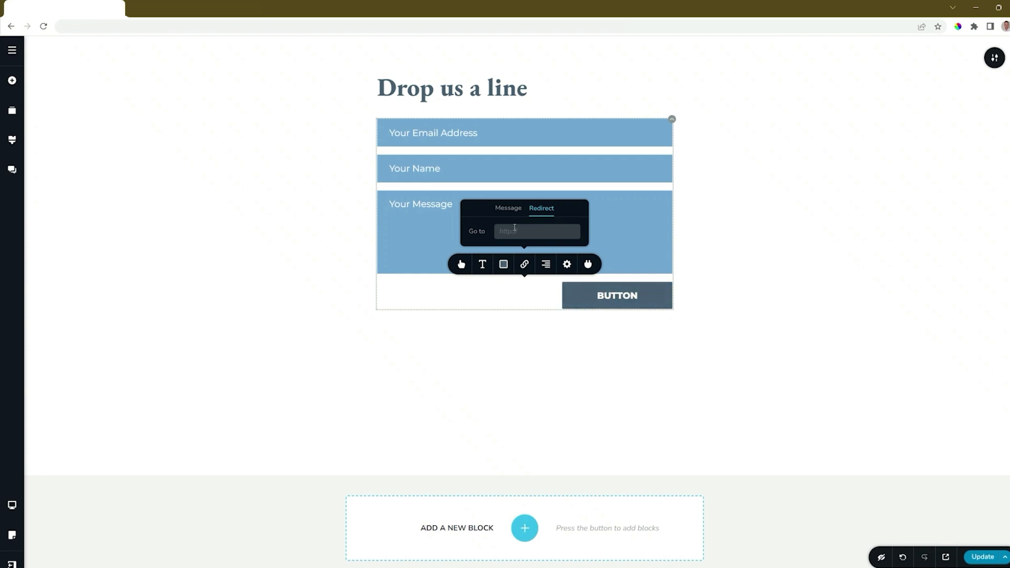
click(524, 265)
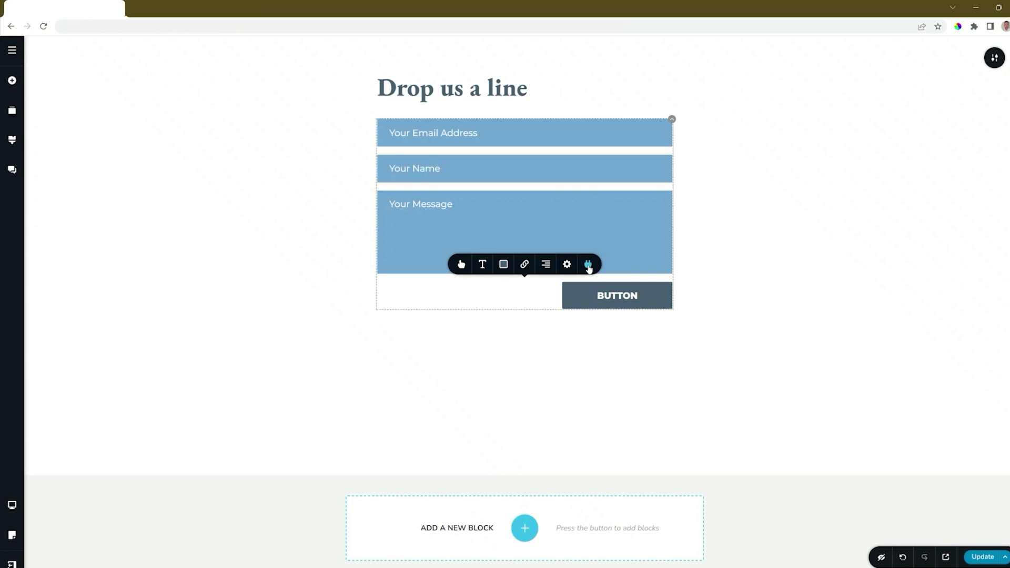
Save the page with Update and return to the projects dashboard
click(984, 558)
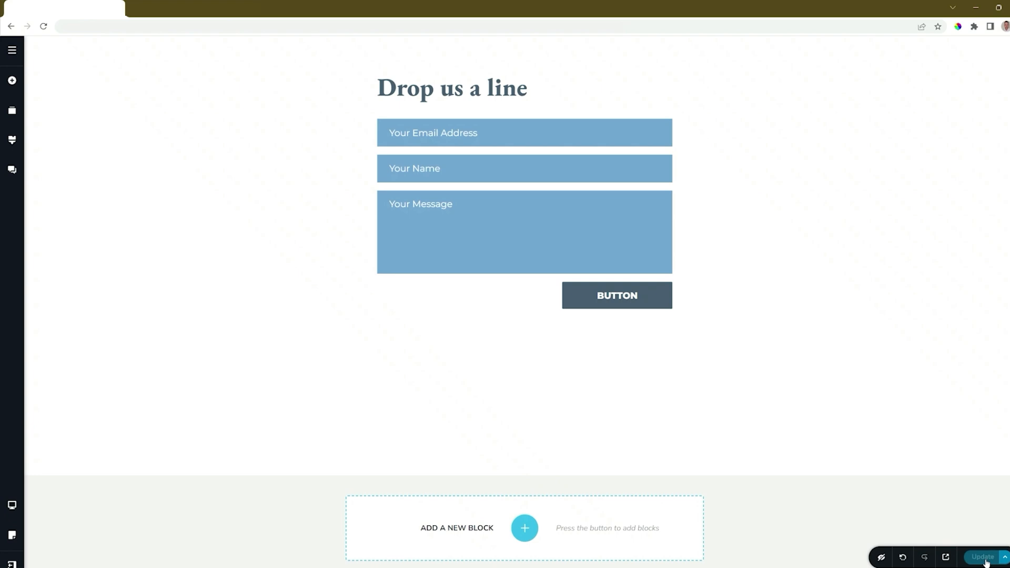
click(13, 564)
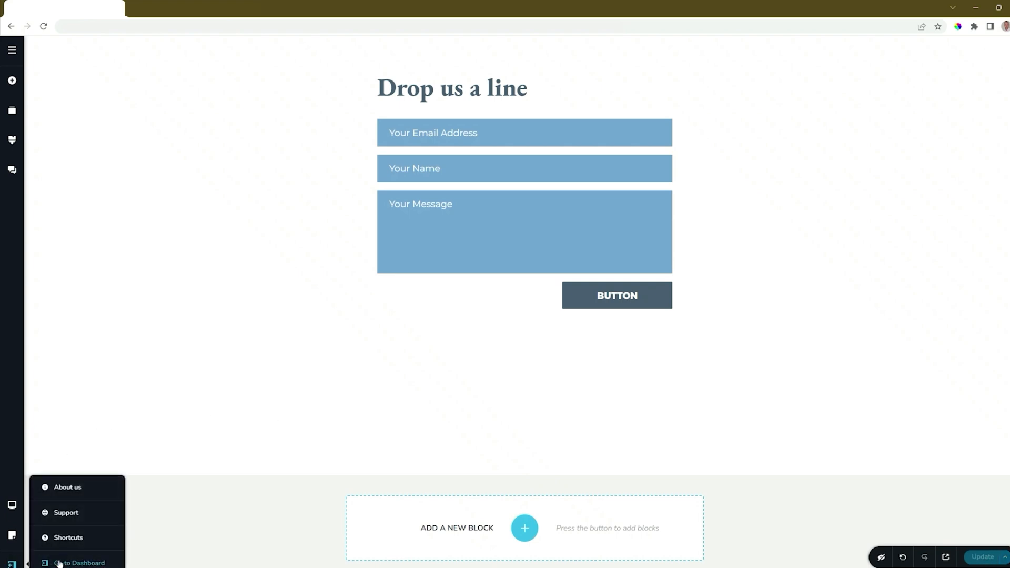
click(59, 561)
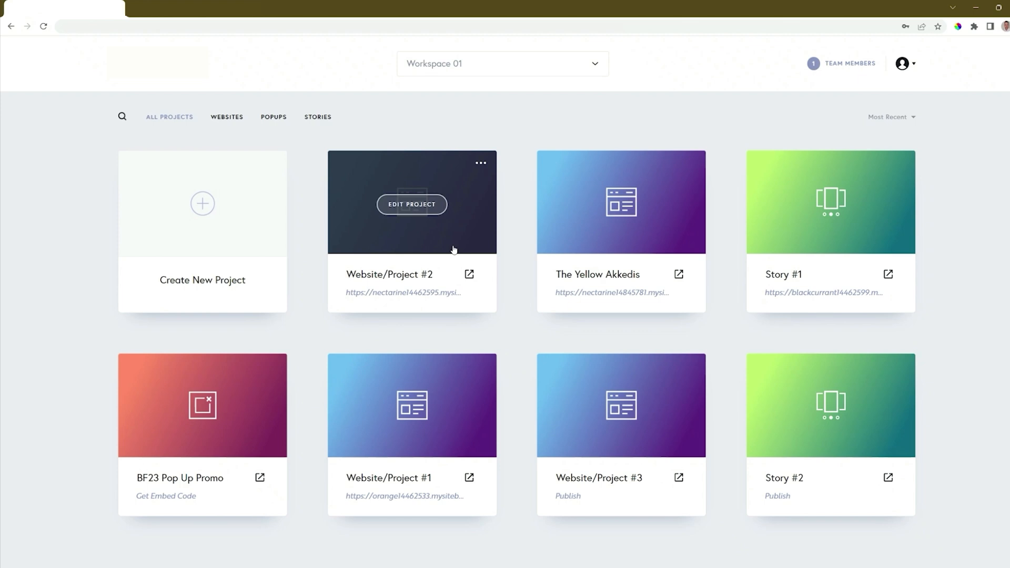
Check Website/Project #2's still-empty Leads list, then open its live site
click(481, 166)
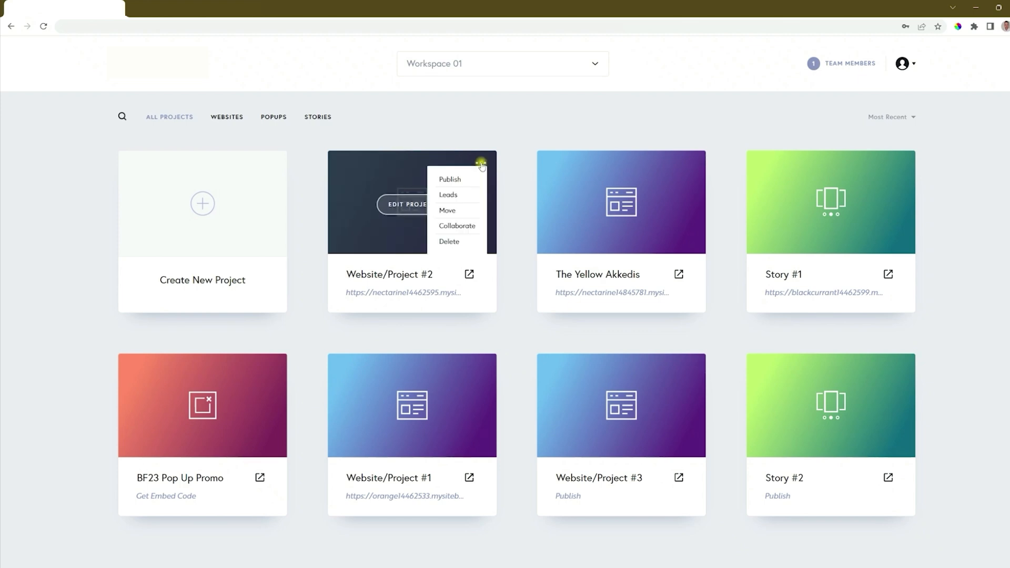
click(447, 195)
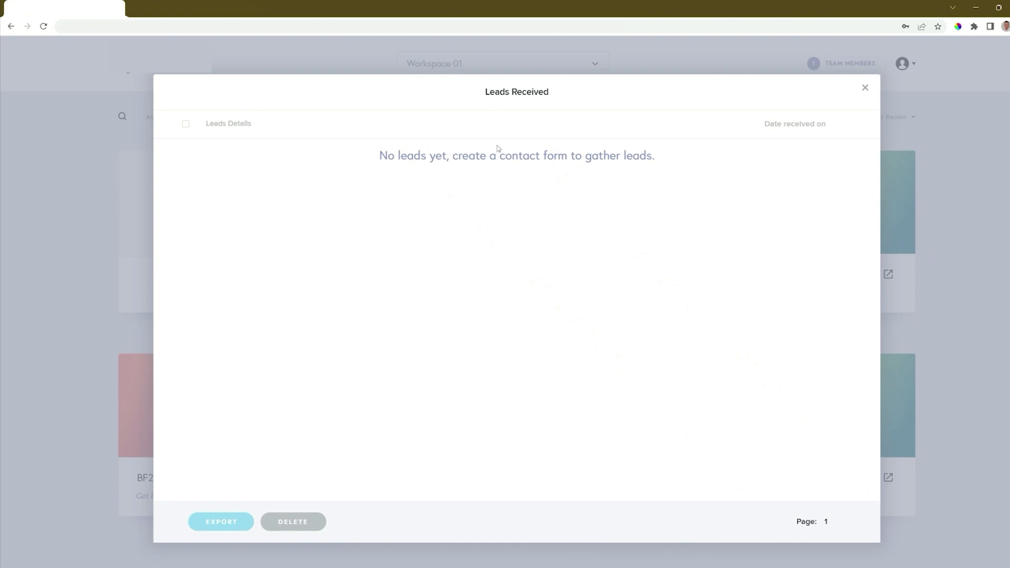
key(Escape)
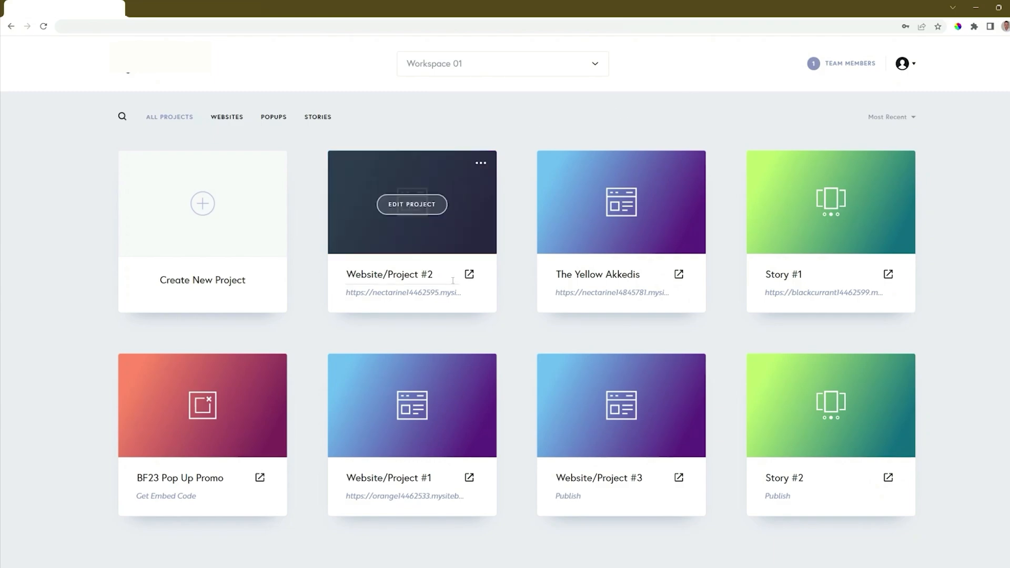
click(468, 275)
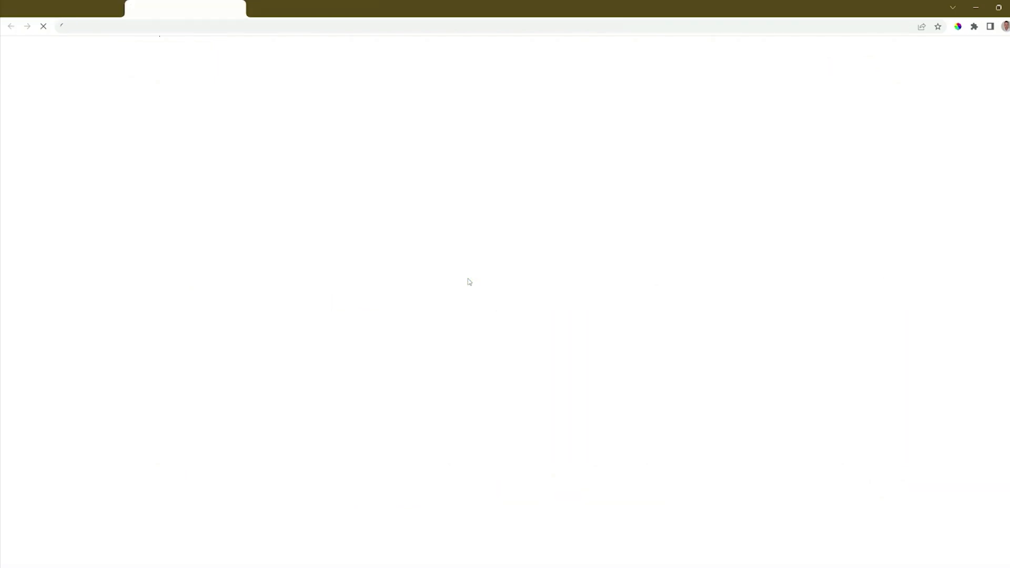
Submit a test email, name and message through the live form and confirm success
scroll(470, 283, down, 20)
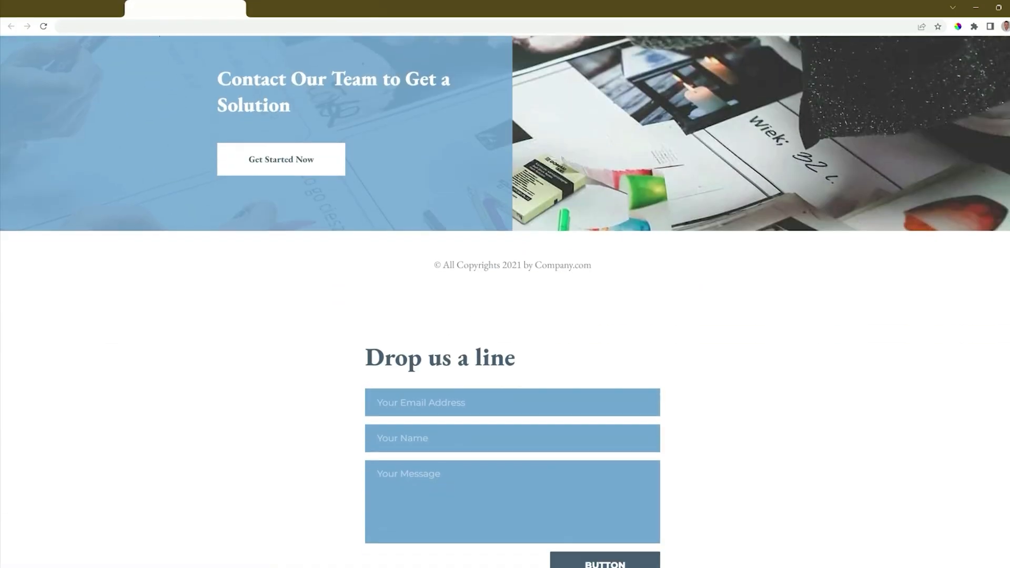
scroll(505, 285, down, 3)
click(429, 235)
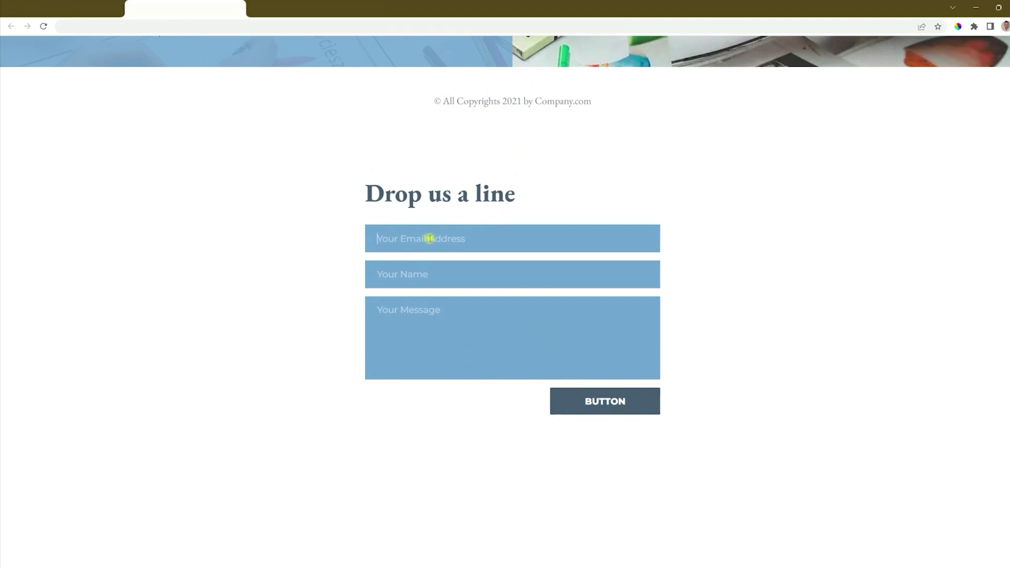
key(Tab)
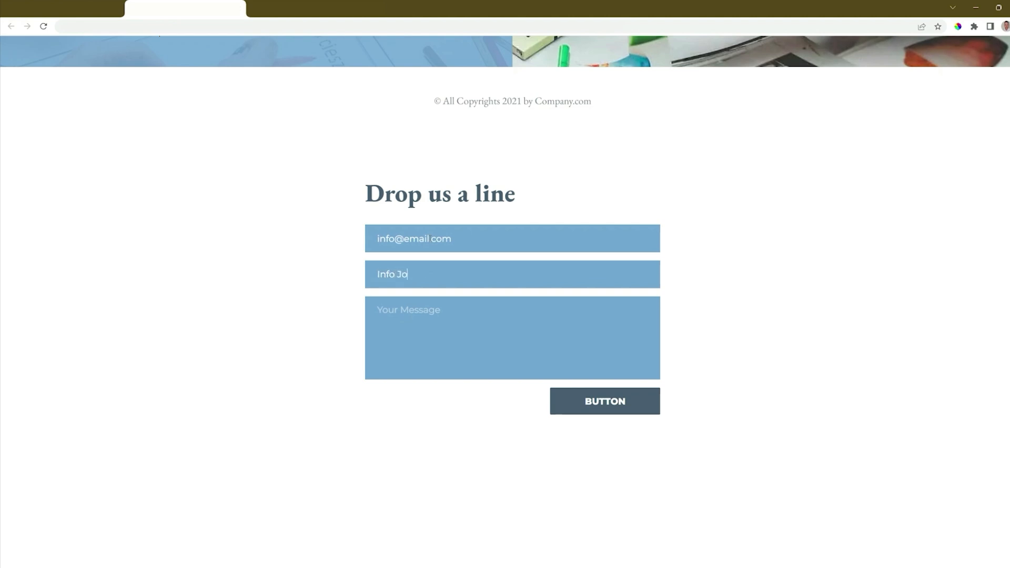
click(617, 409)
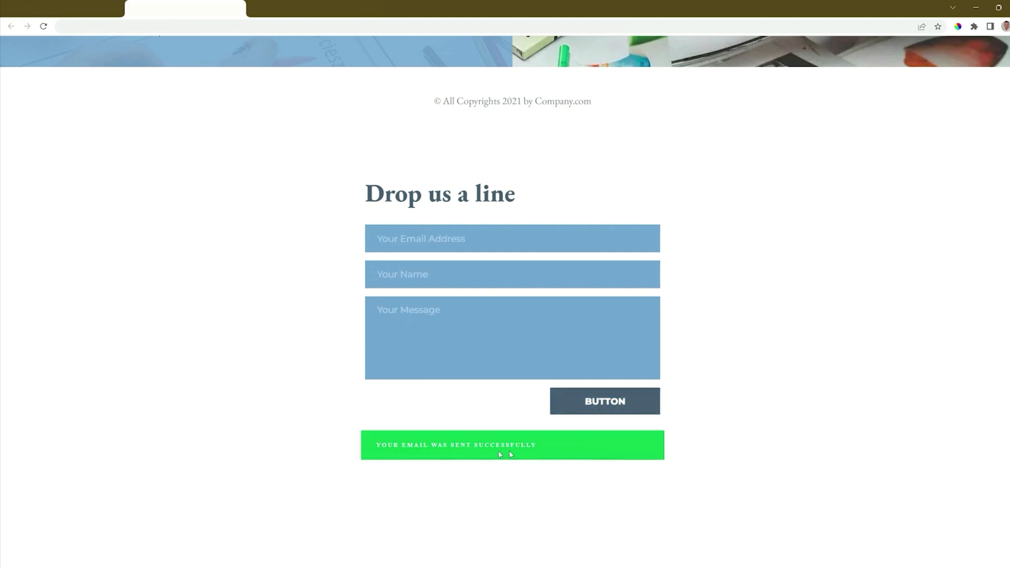
click(75, 1)
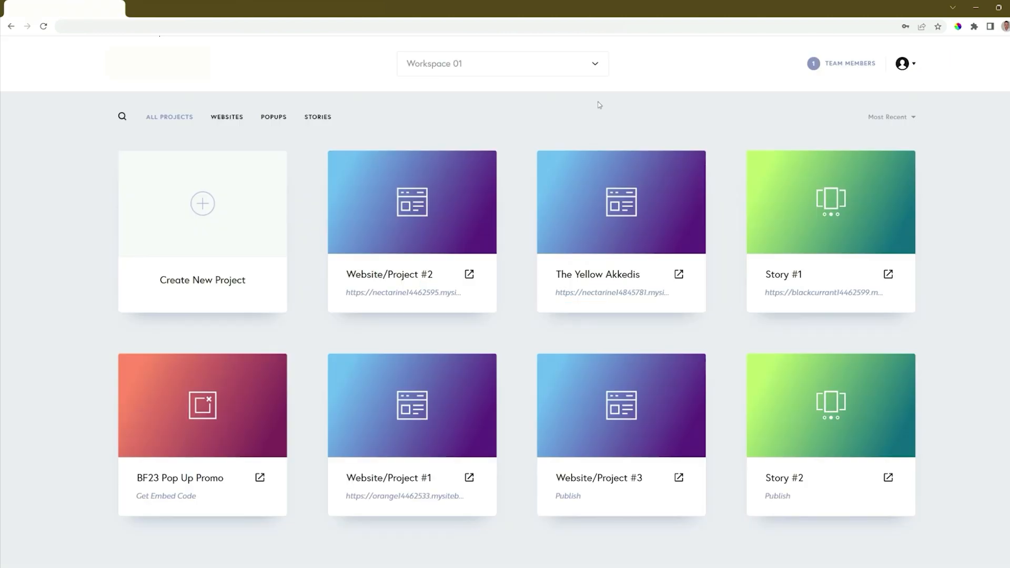
click(480, 164)
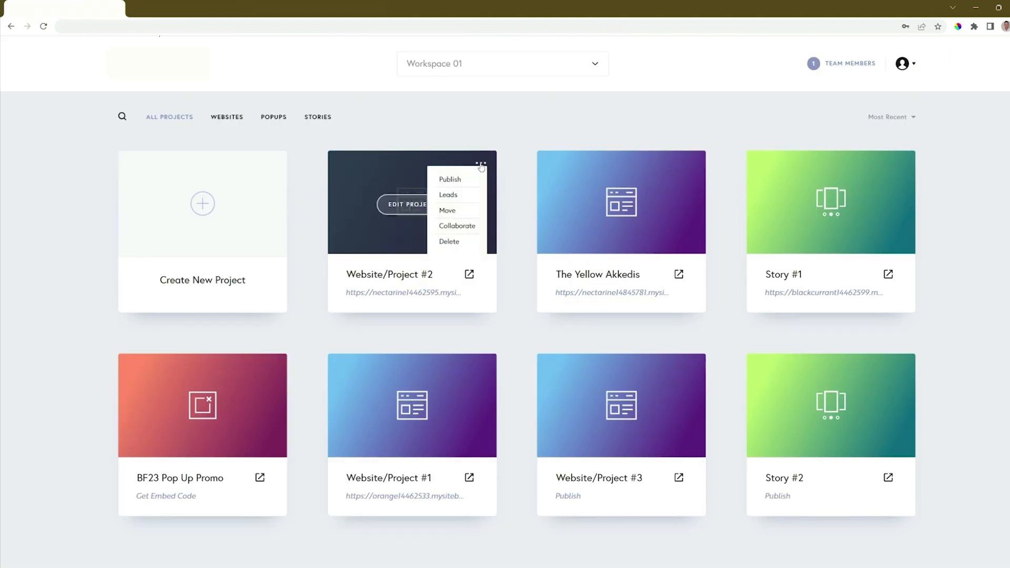
click(456, 194)
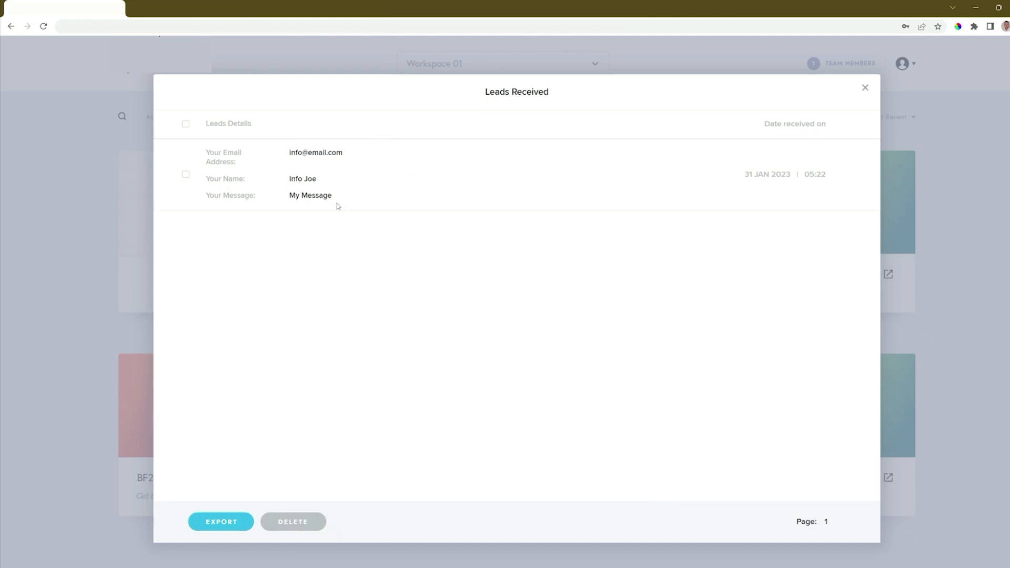
click(186, 124)
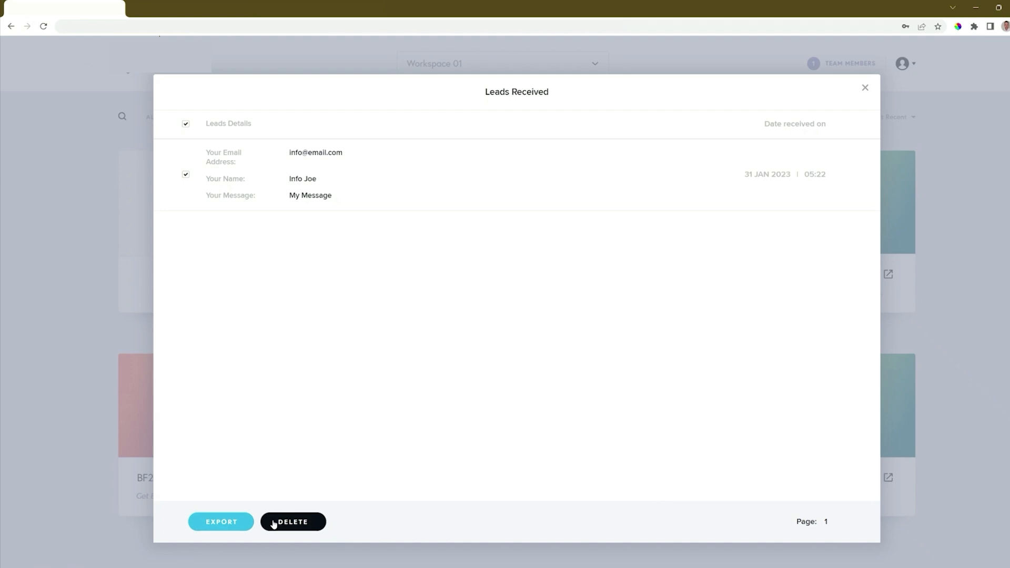
click(221, 522)
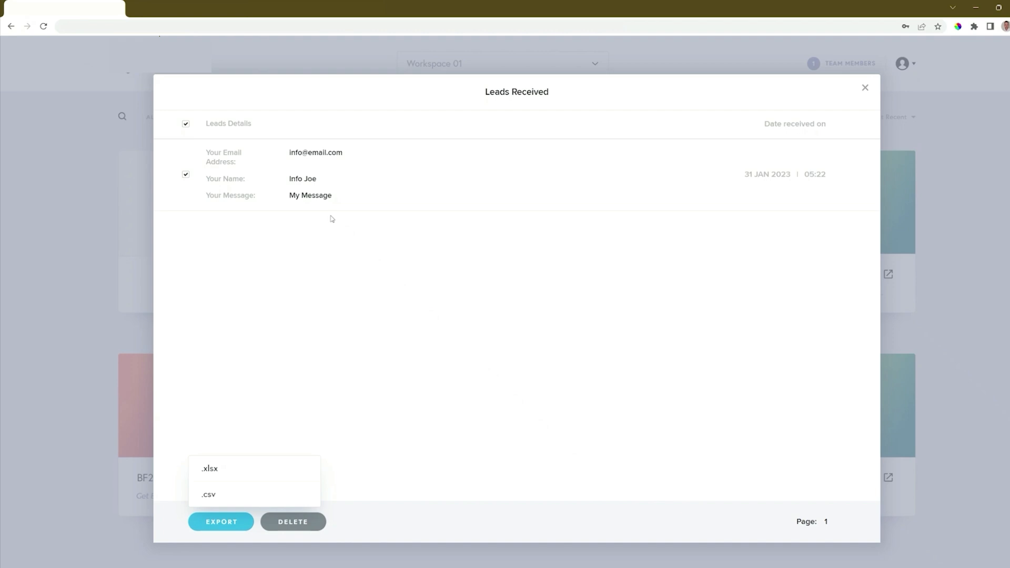
click(866, 88)
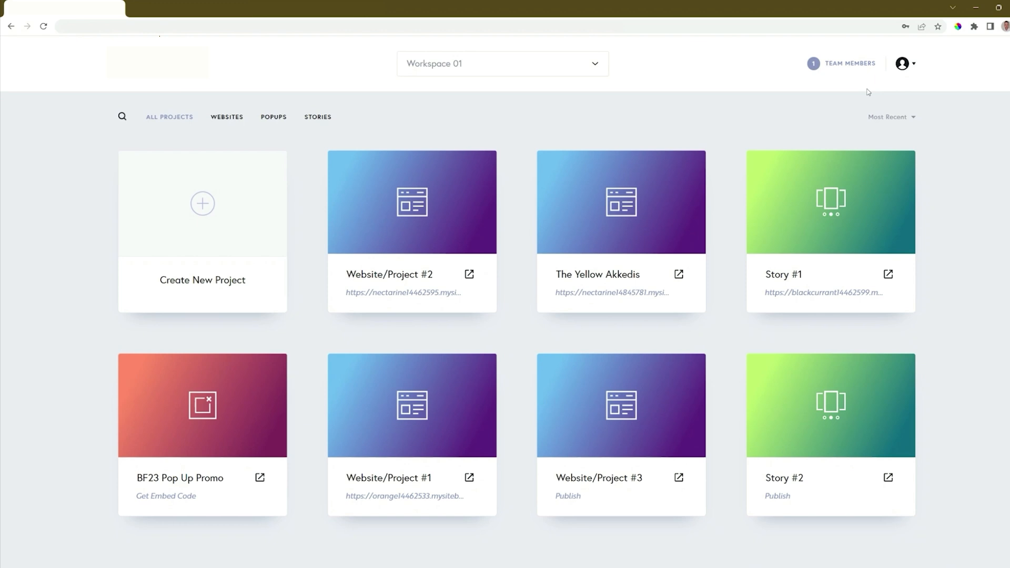
Edit Website/Project #2, select the Drop us a line form and show its integration settings
click(419, 208)
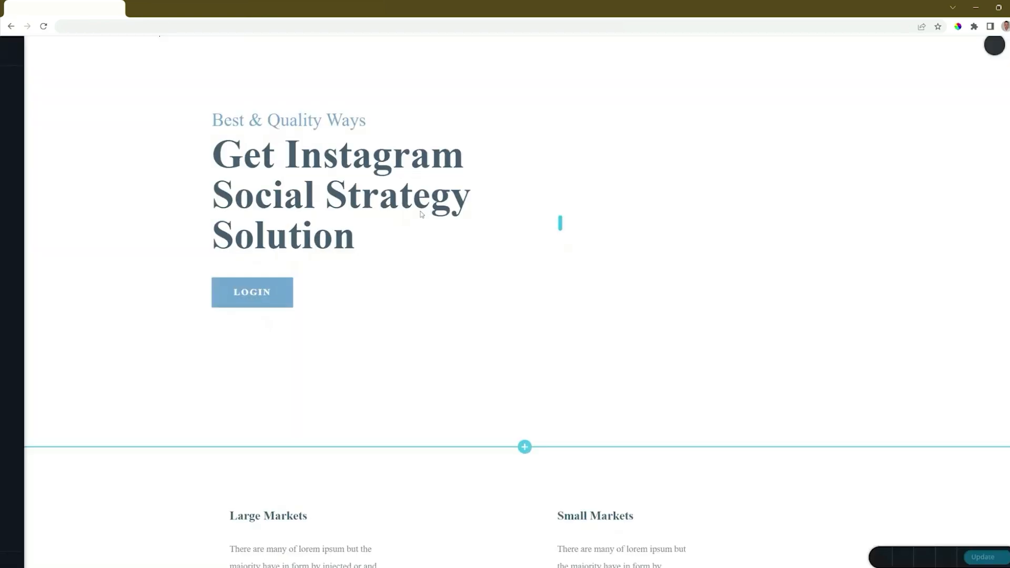
scroll(422, 214, down, 15)
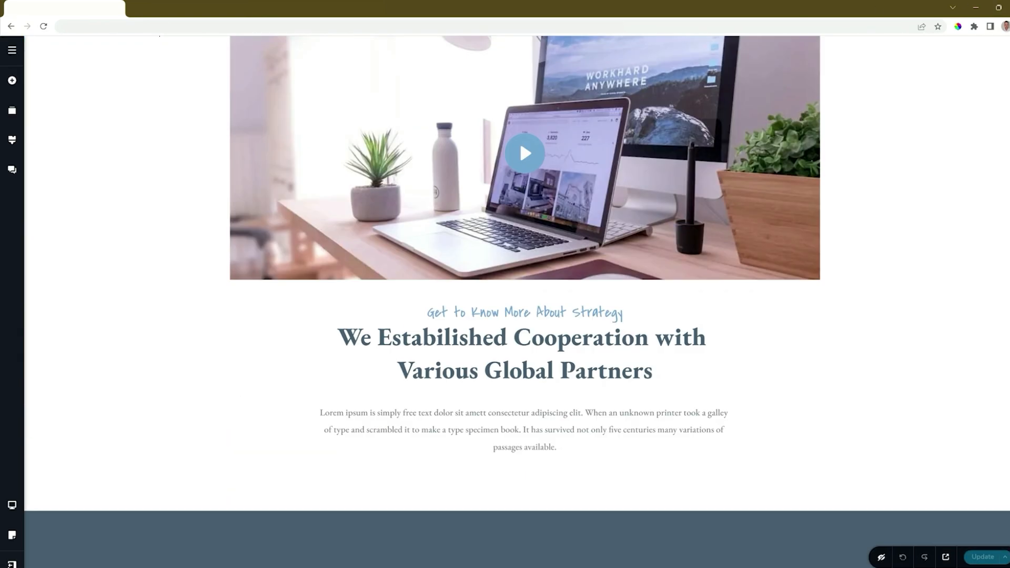
scroll(997, 454, down, 10)
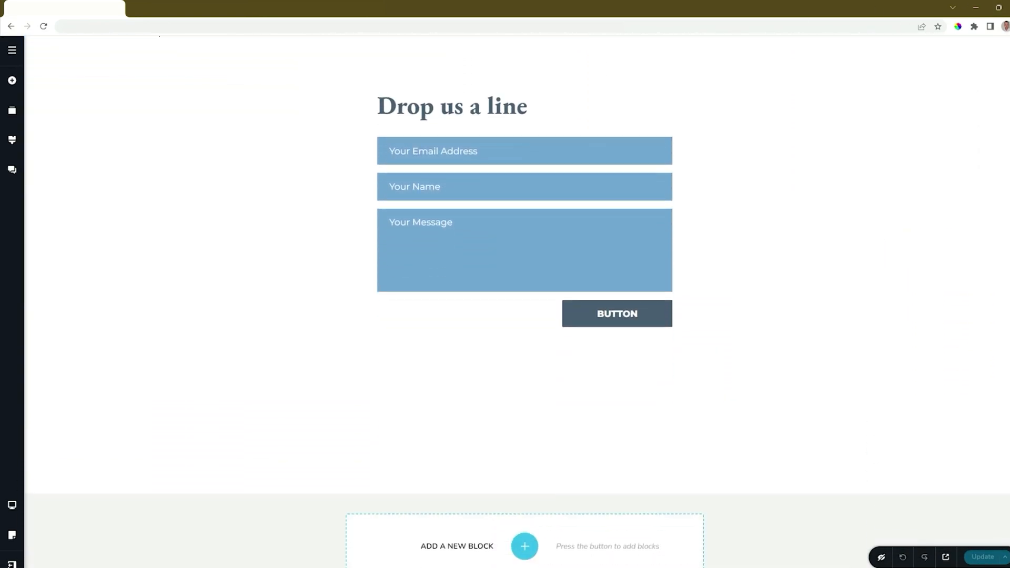
click(667, 309)
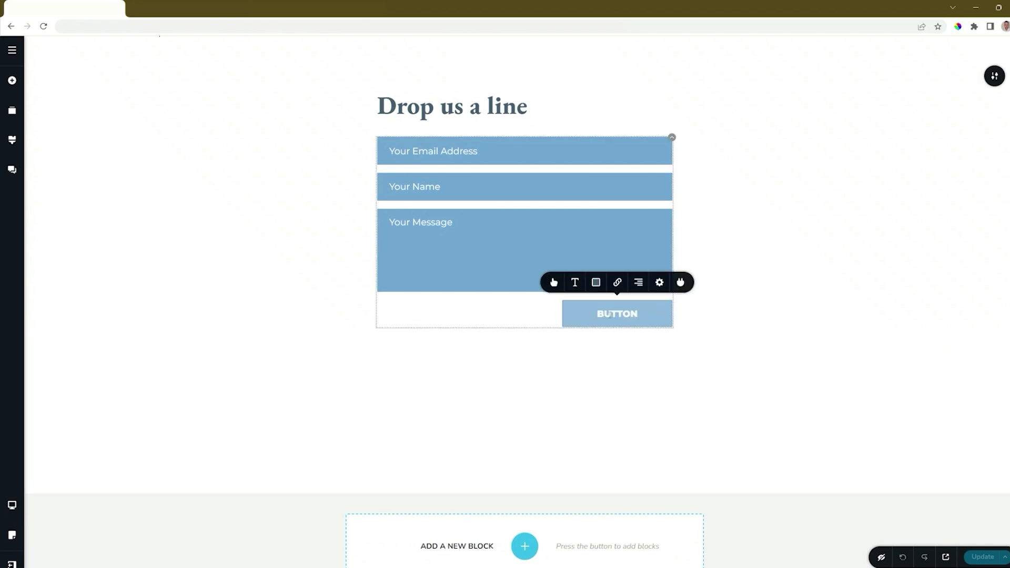
click(681, 282)
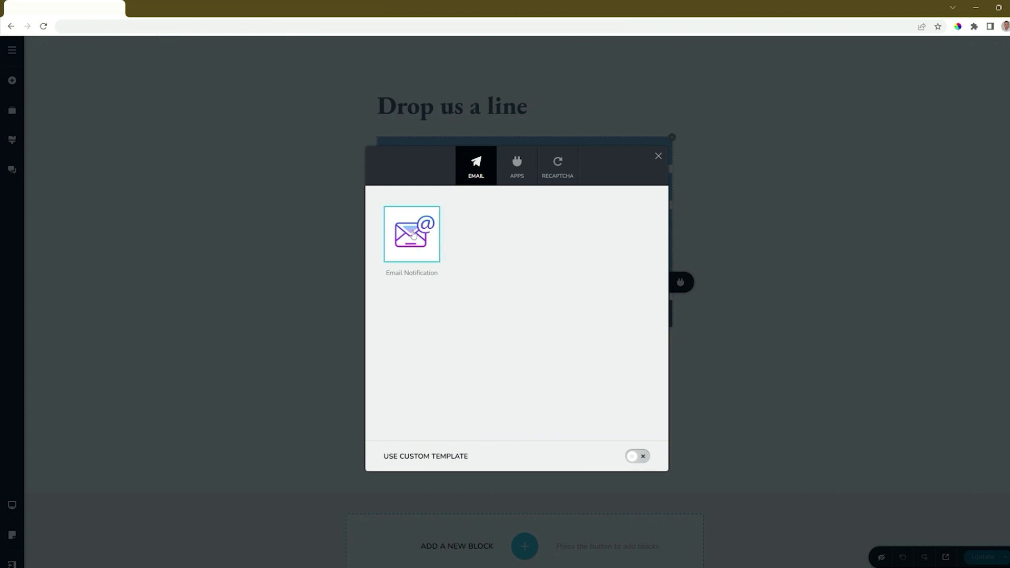
Review the Apps and reCAPTCHA integration options, then return to the Email tab
click(513, 179)
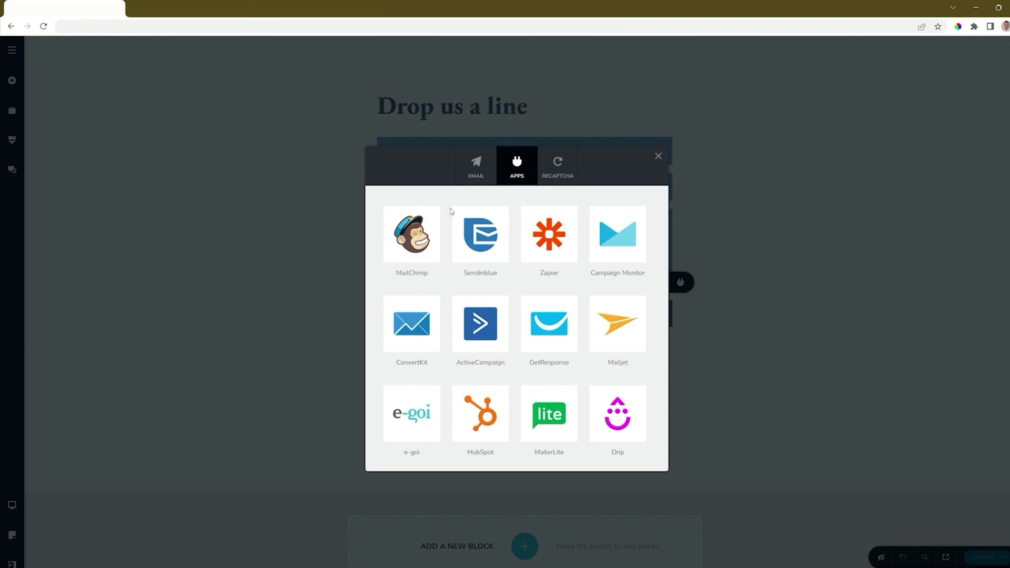
click(552, 179)
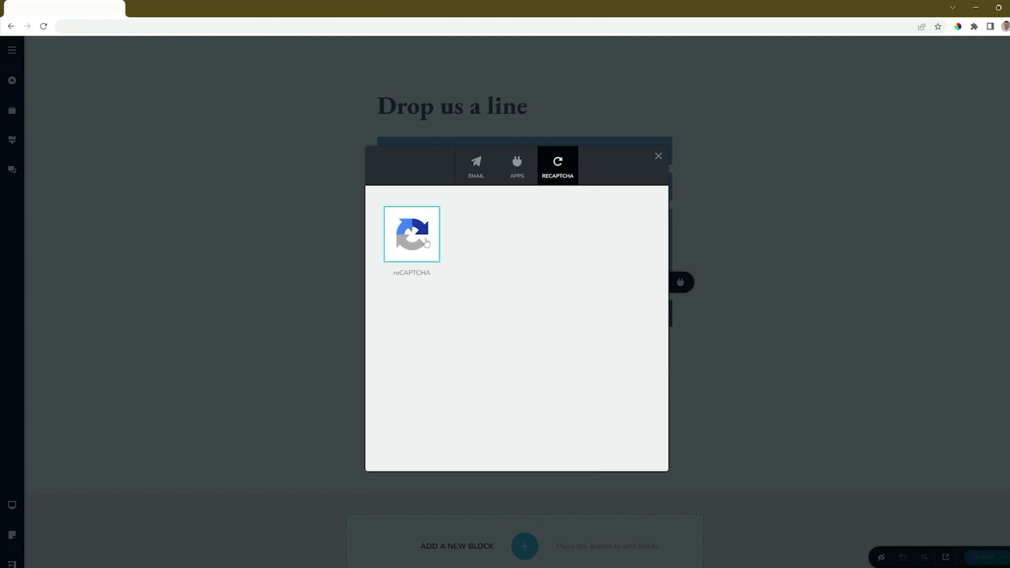
click(482, 176)
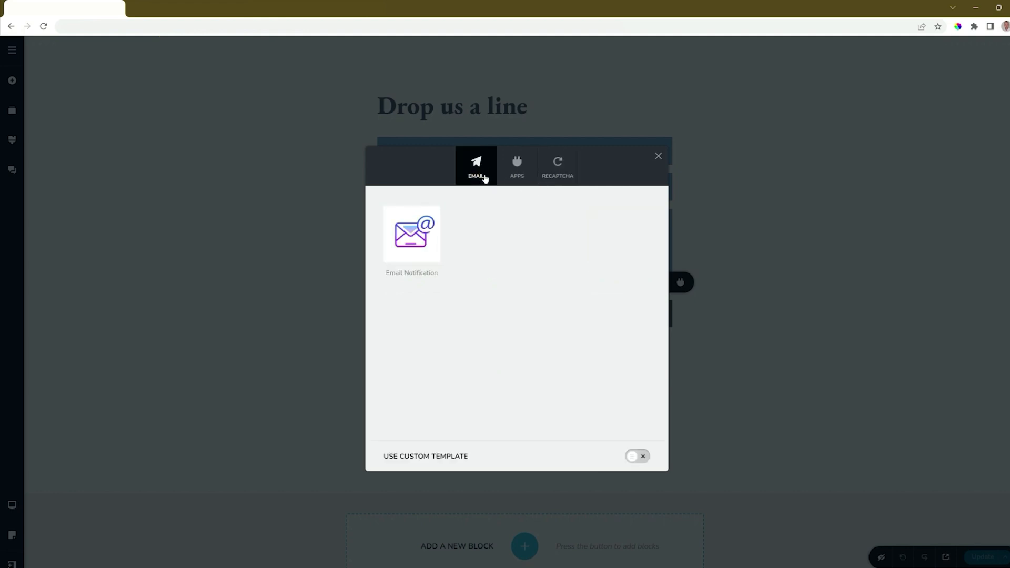
Open Email Notification and look over its recipient address and subject fields
click(436, 234)
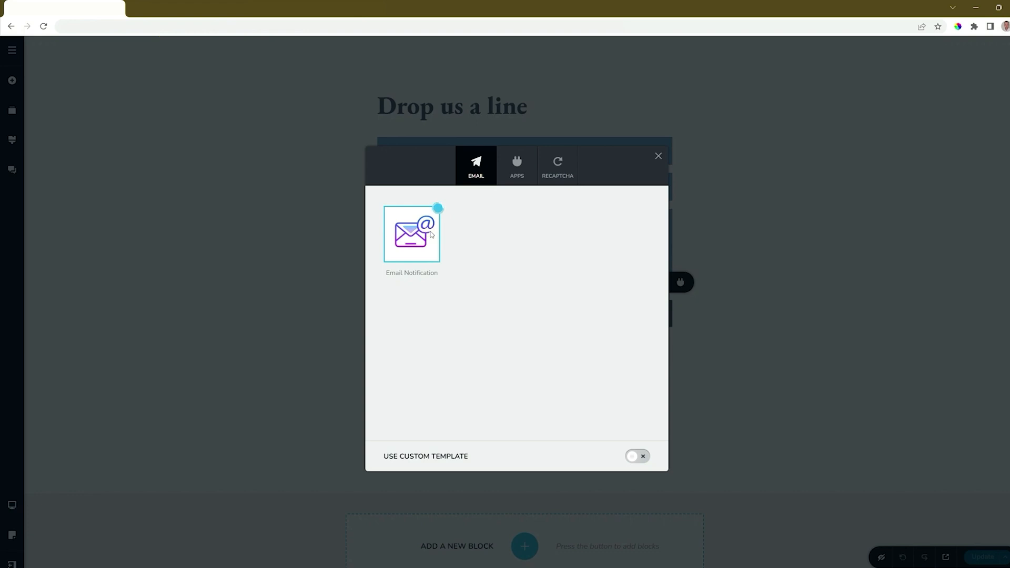
click(587, 262)
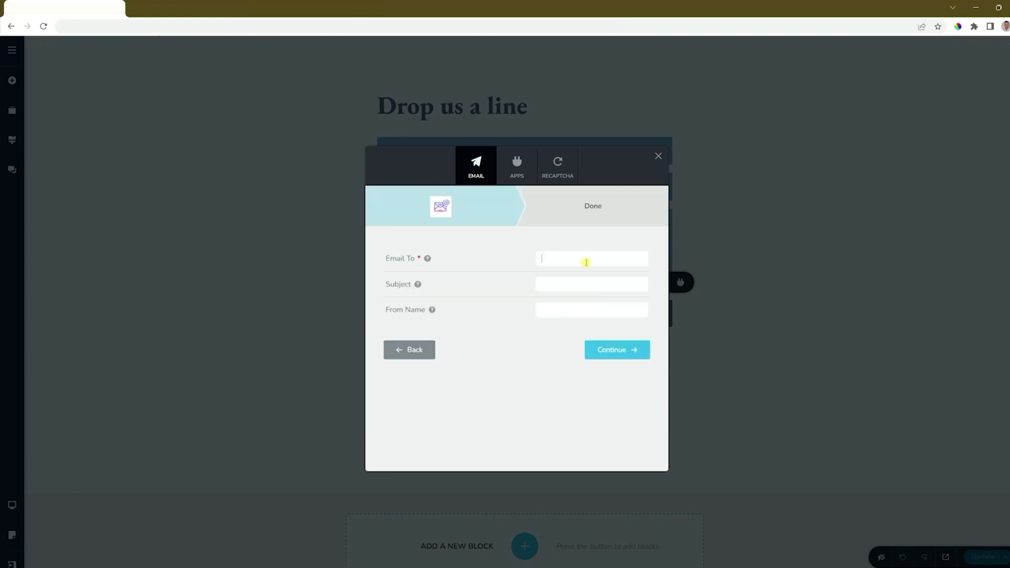
click(570, 287)
mouse_move(431, 314)
click(511, 348)
Pick MailChimp on the Apps tab to reach its API key connection screen
click(522, 182)
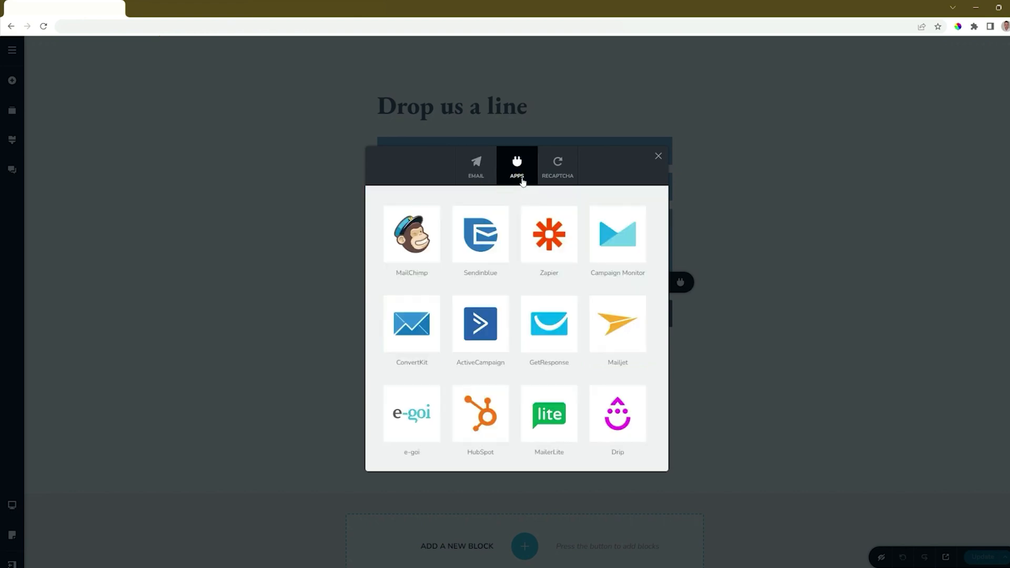
click(427, 232)
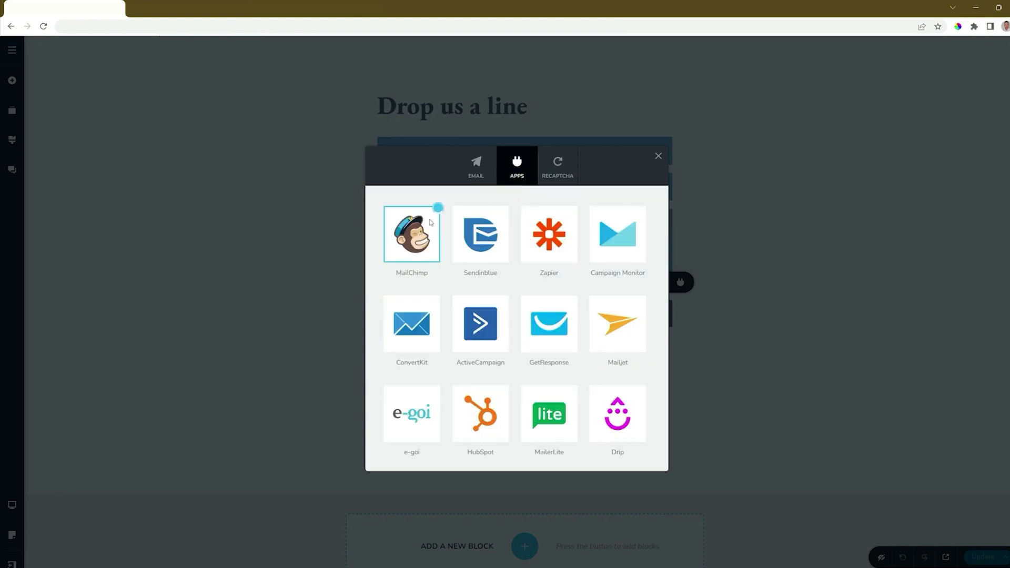
click(424, 244)
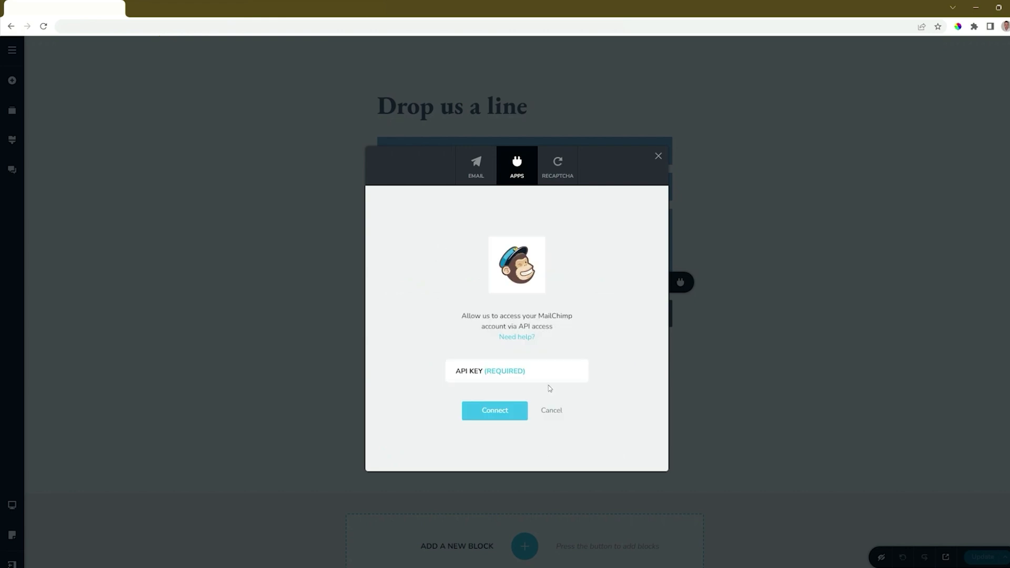